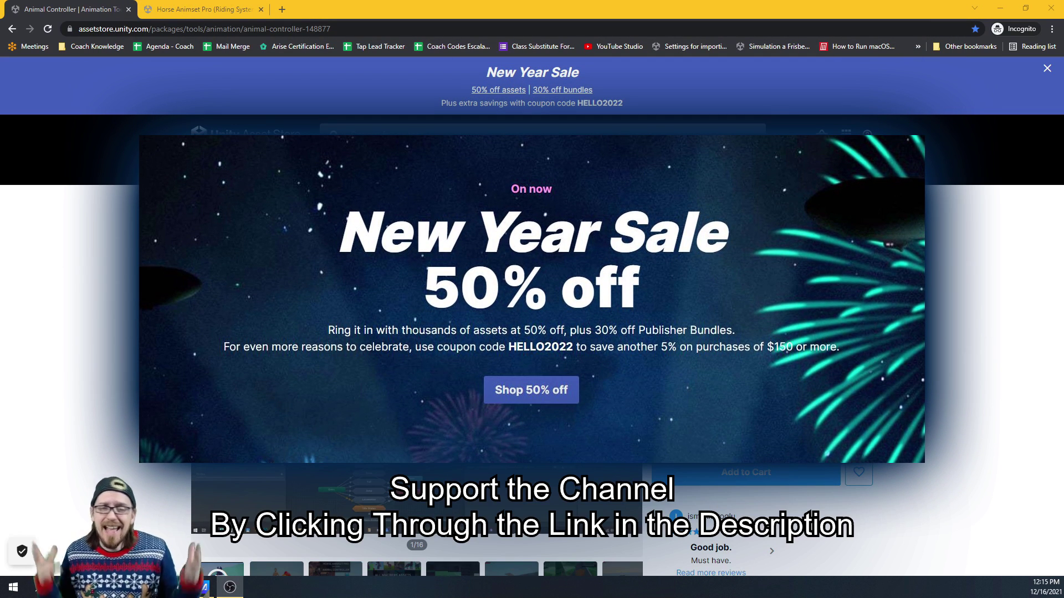
Dismiss the New Year Sale pop-up covering the Animal Controller product page
key(Escape)
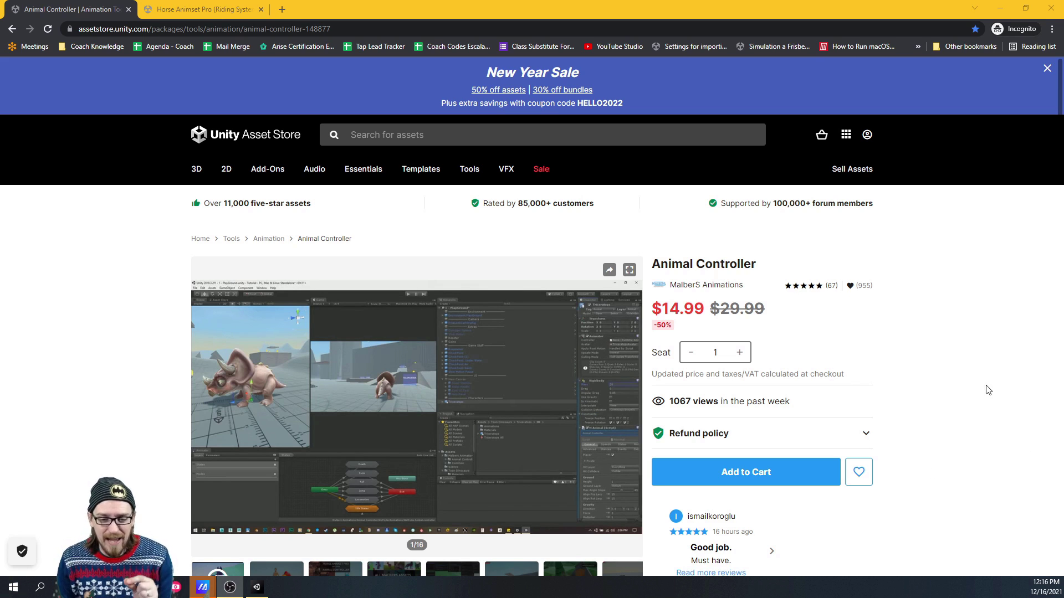
scroll(1017, 367, down, 3)
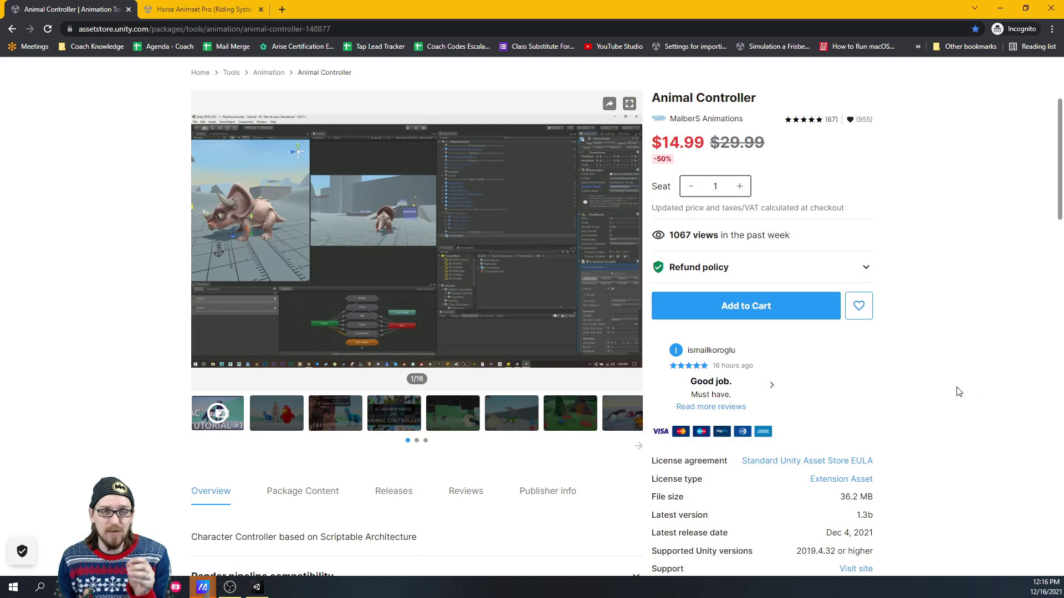
scroll(924, 355, down, 1)
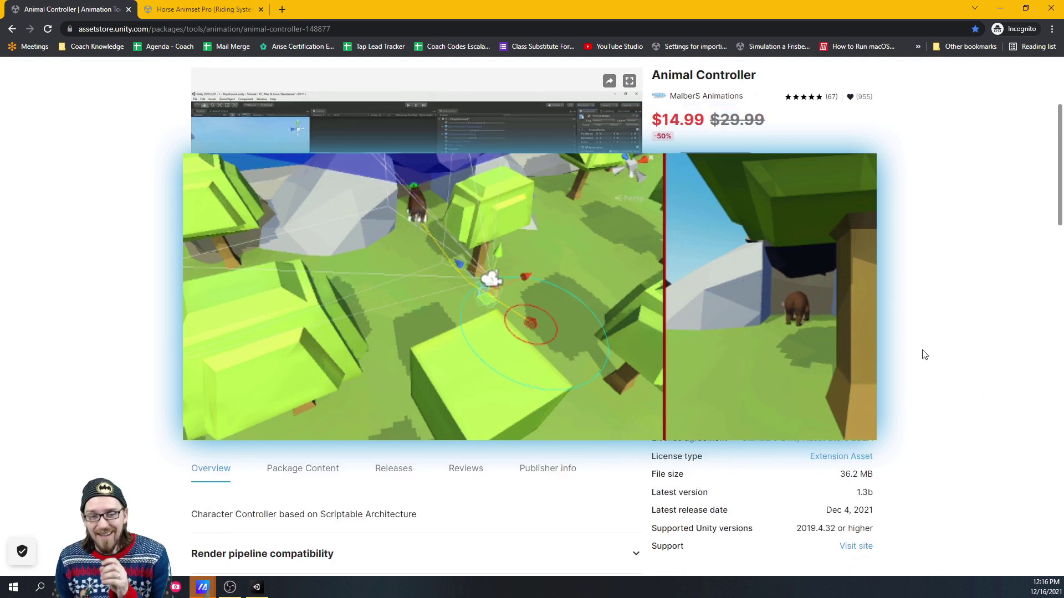
scroll(924, 355, up, 5)
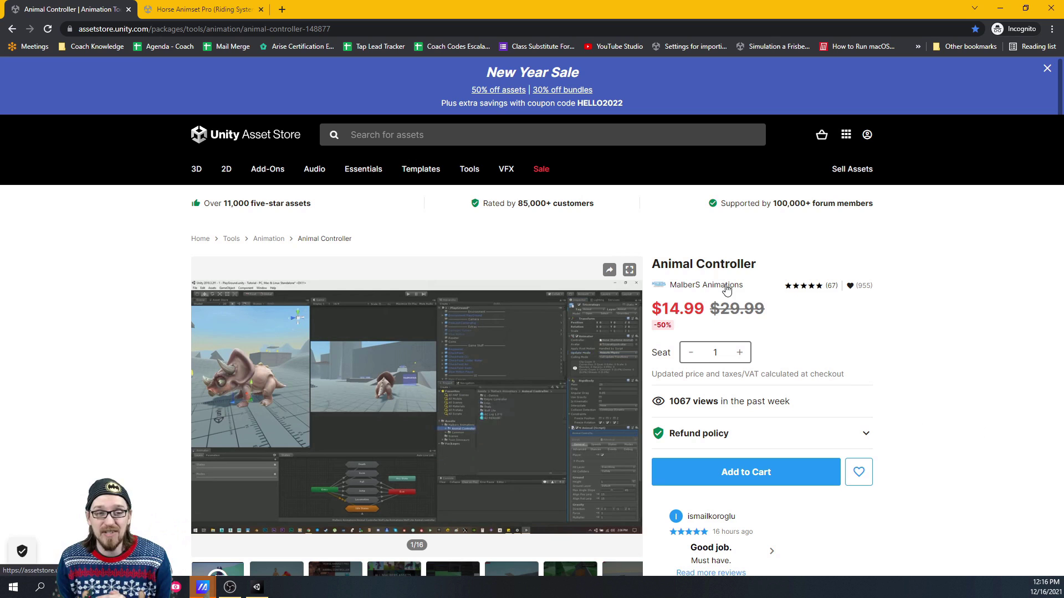
Open MalberS Animations' publisher page in a new tab and scroll to its asset listings
right_click(726, 290)
click(755, 296)
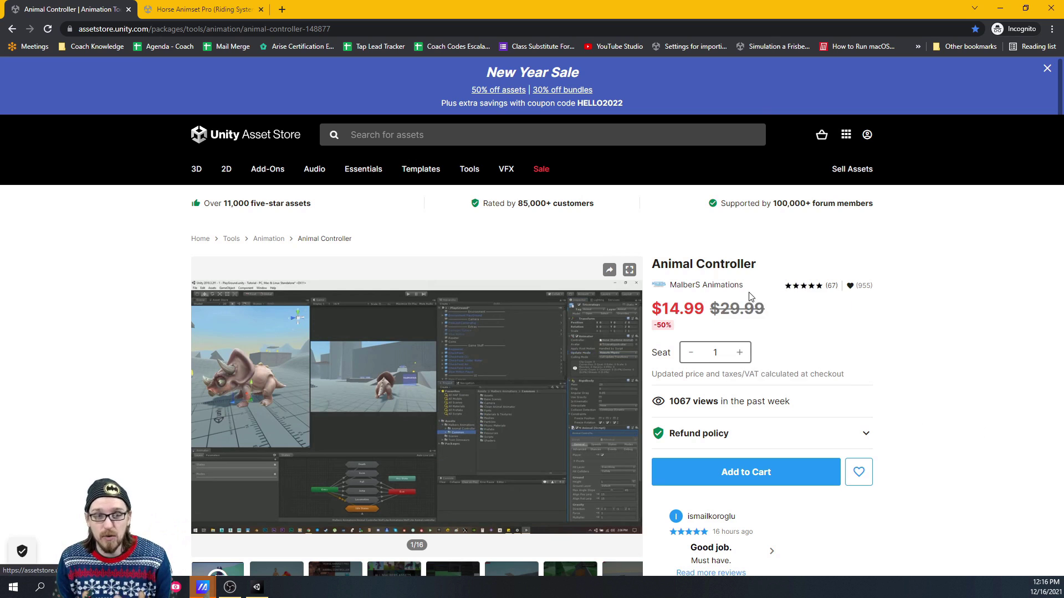
click(173, 8)
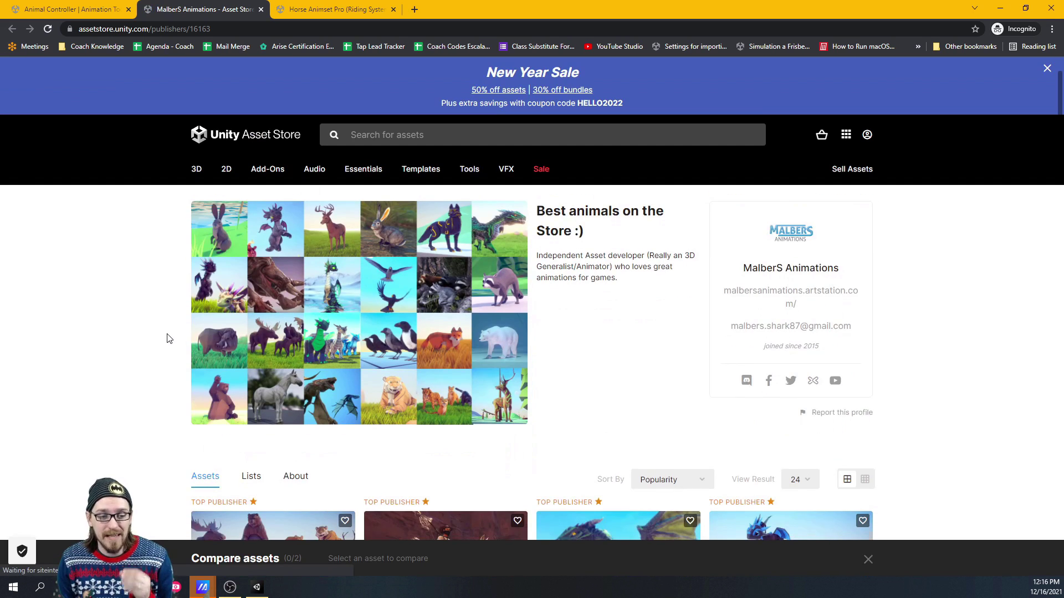
scroll(168, 341, down, 3)
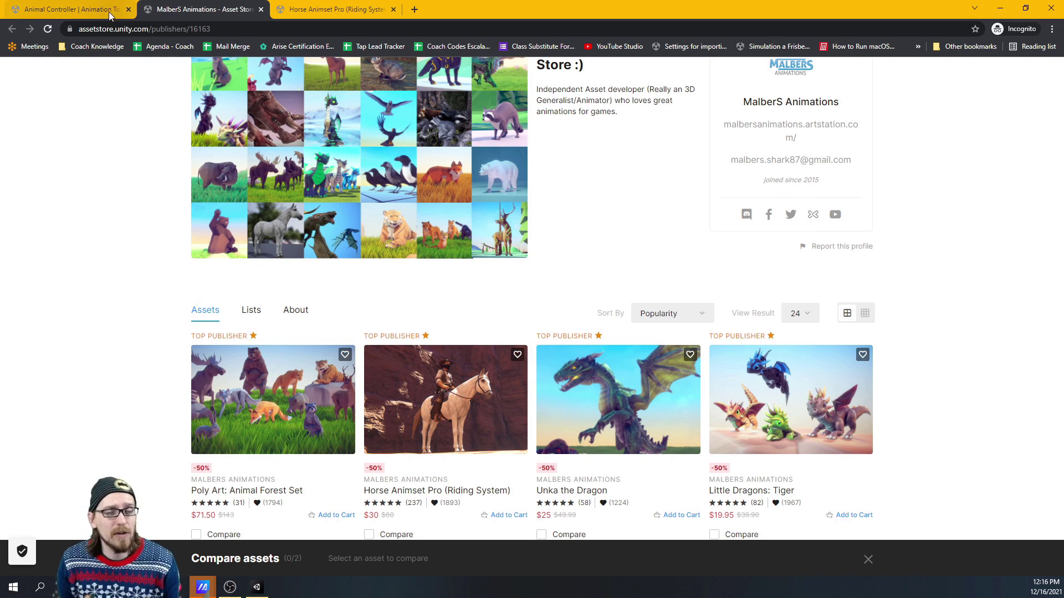
Flip between the Animal Controller and Horse Animset Pro (Riding System) pages to compare them
click(83, 10)
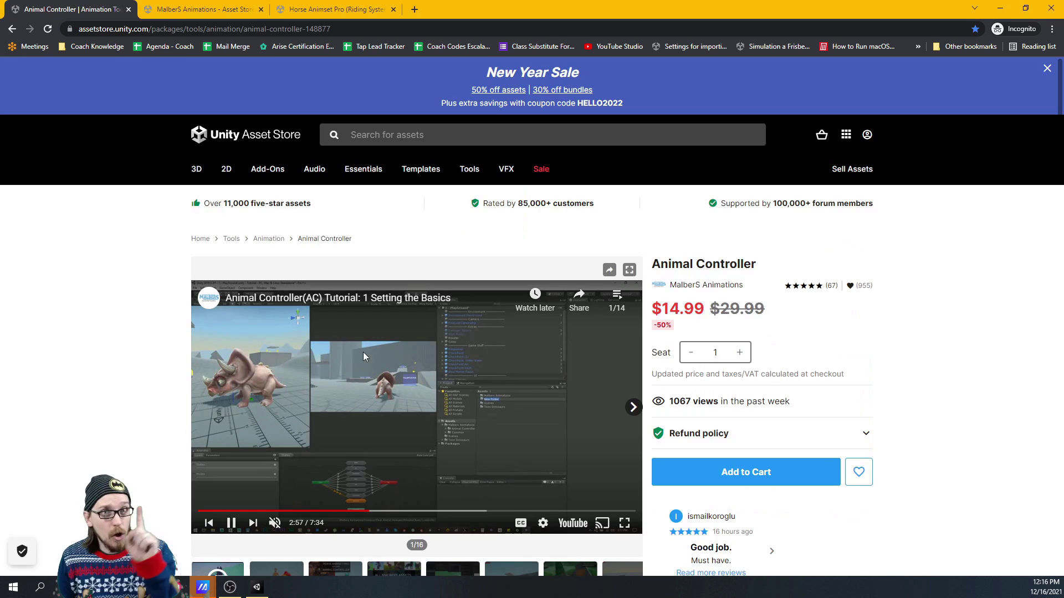
click(338, 10)
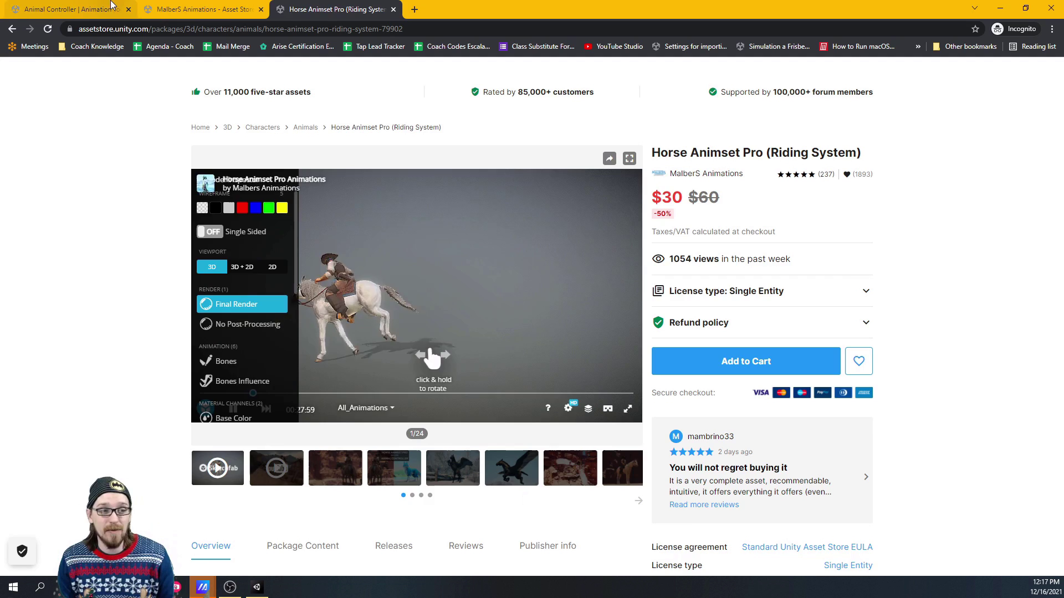
click(94, 9)
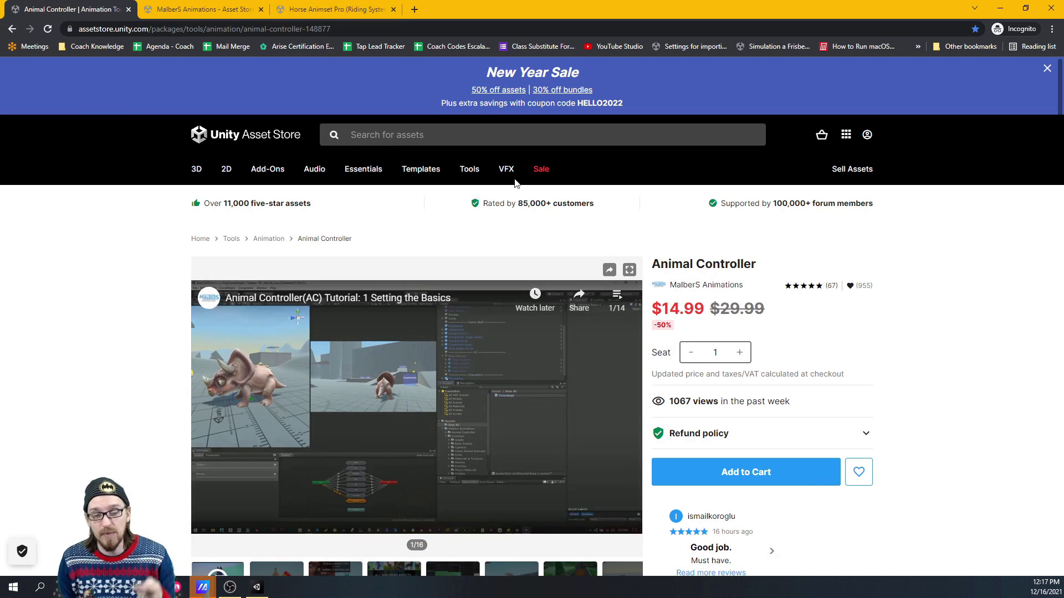
click(338, 8)
click(63, 9)
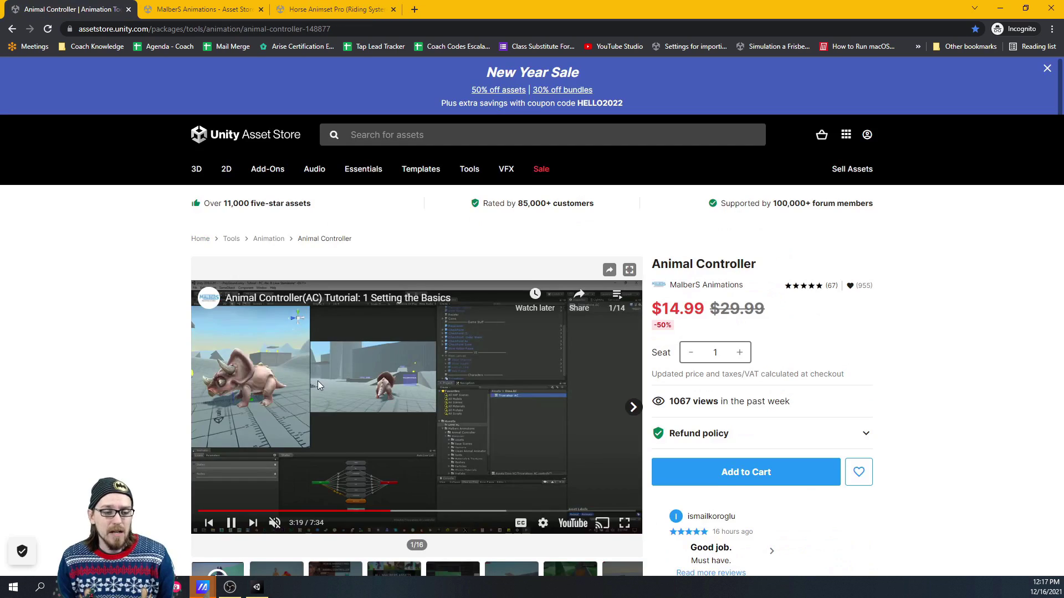
Scroll the Animal Controller page down to its Description section
scroll(195, 410, down, 7)
scroll(331, 351, down, 2)
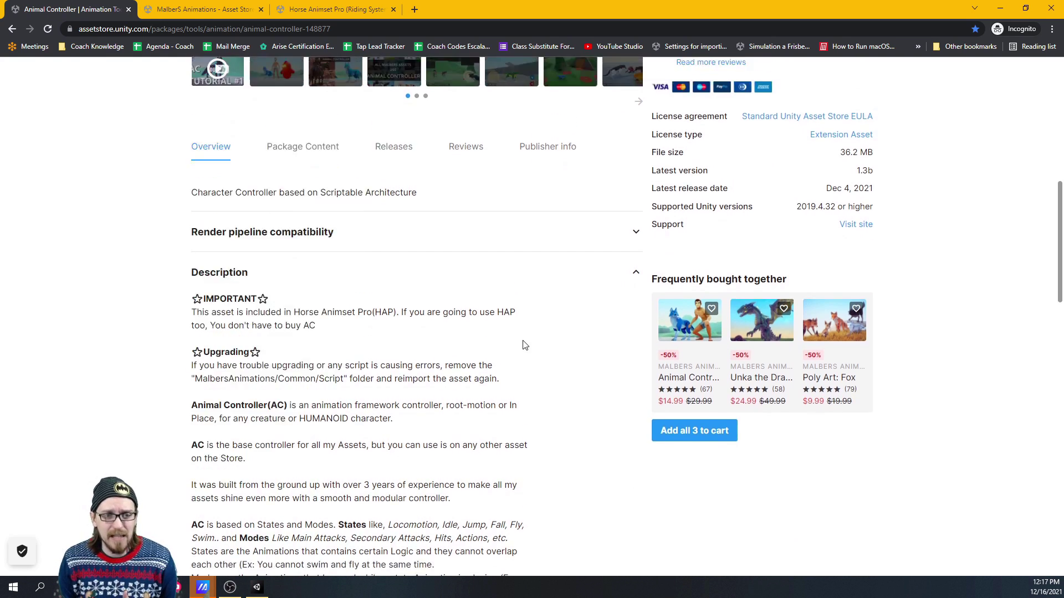
scroll(524, 344, up, 10)
scroll(515, 338, down, 2)
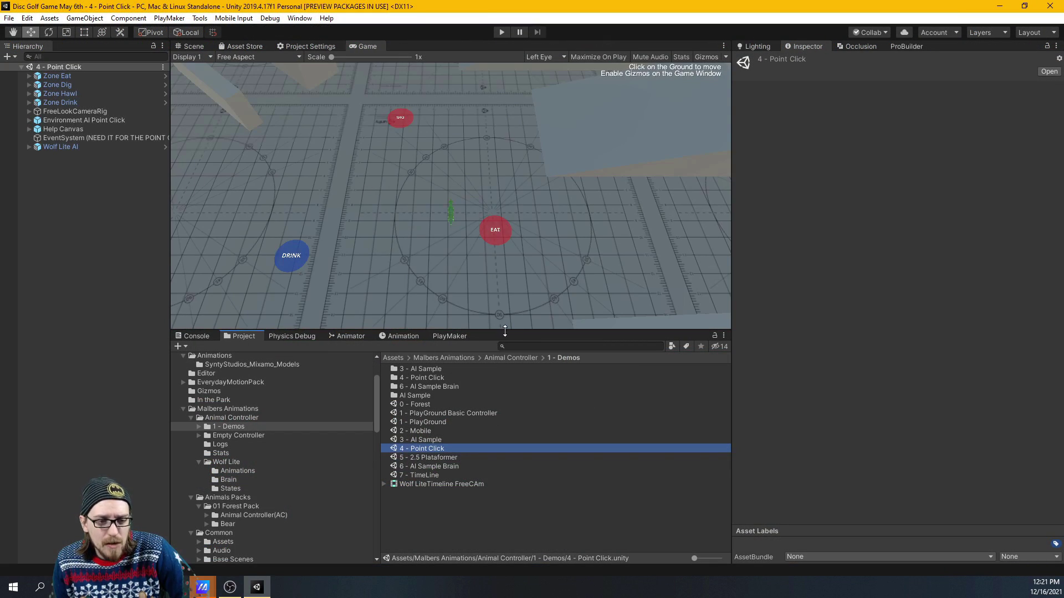
Make the Game view taller and maximize it to fill the window
drag(503, 330, 498, 402)
right_click(359, 48)
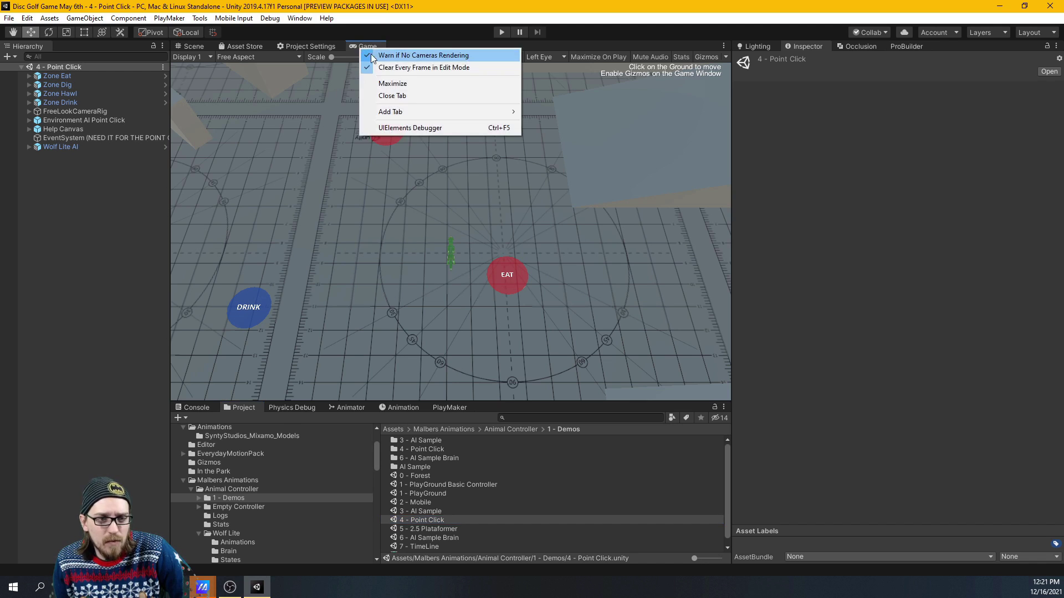
click(390, 86)
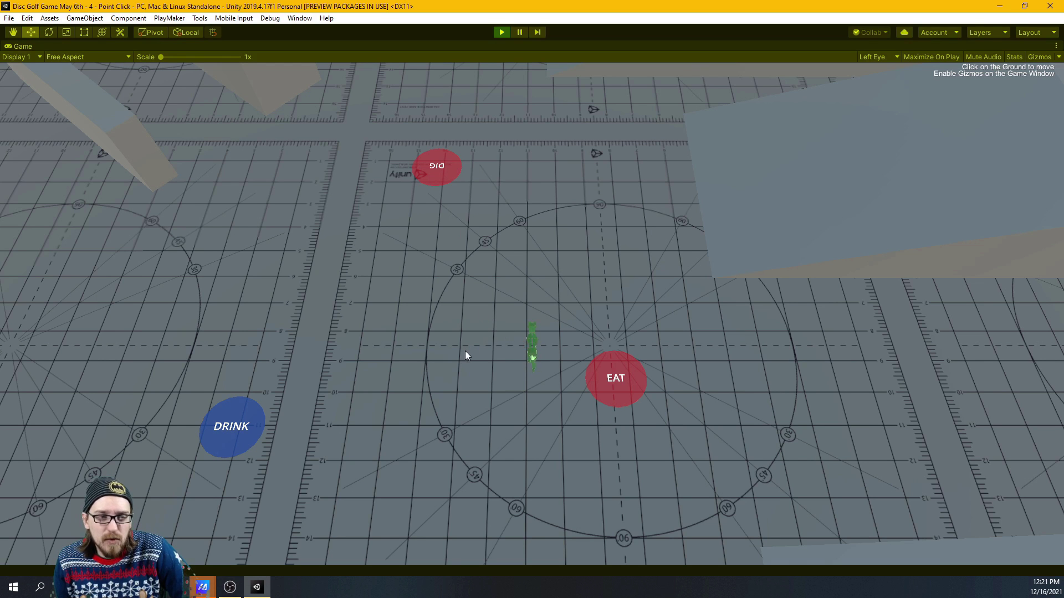
Send the wolf walking to the EAT zone, the DRINK zone, up the road, then the DIG zone
click(615, 379)
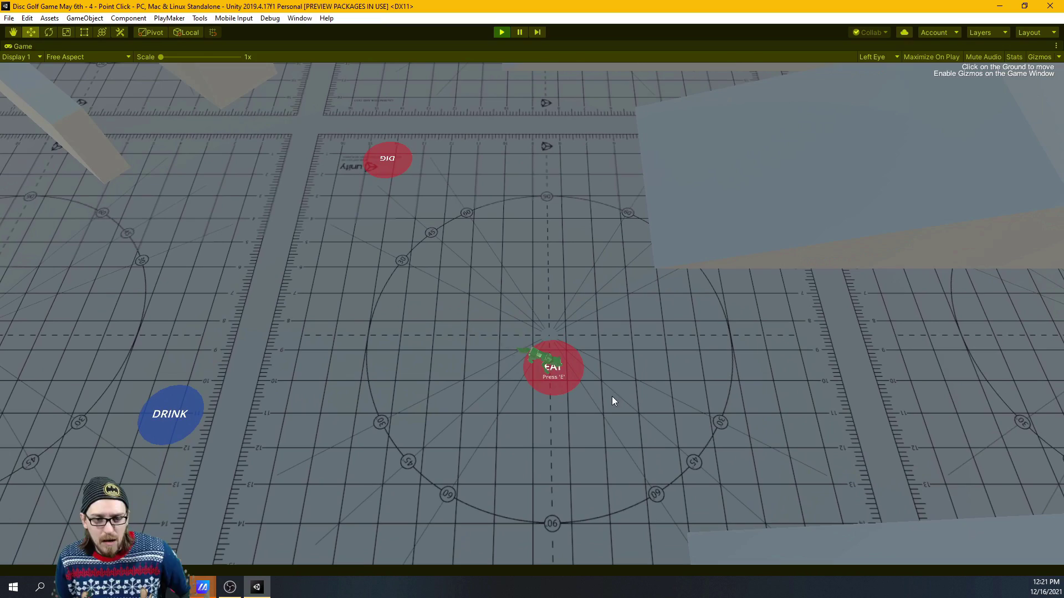
click(172, 410)
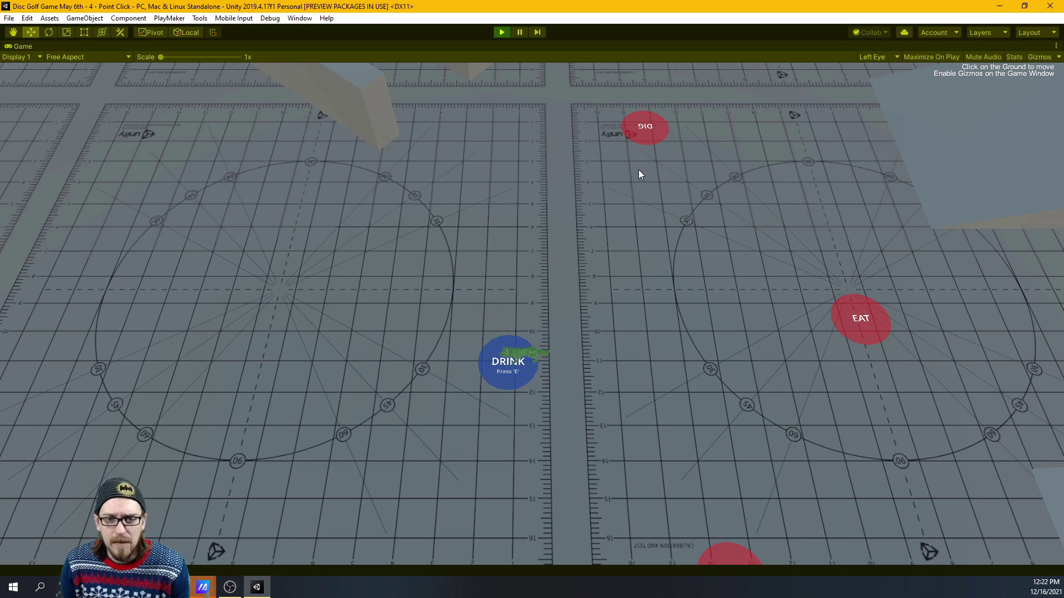
click(545, 235)
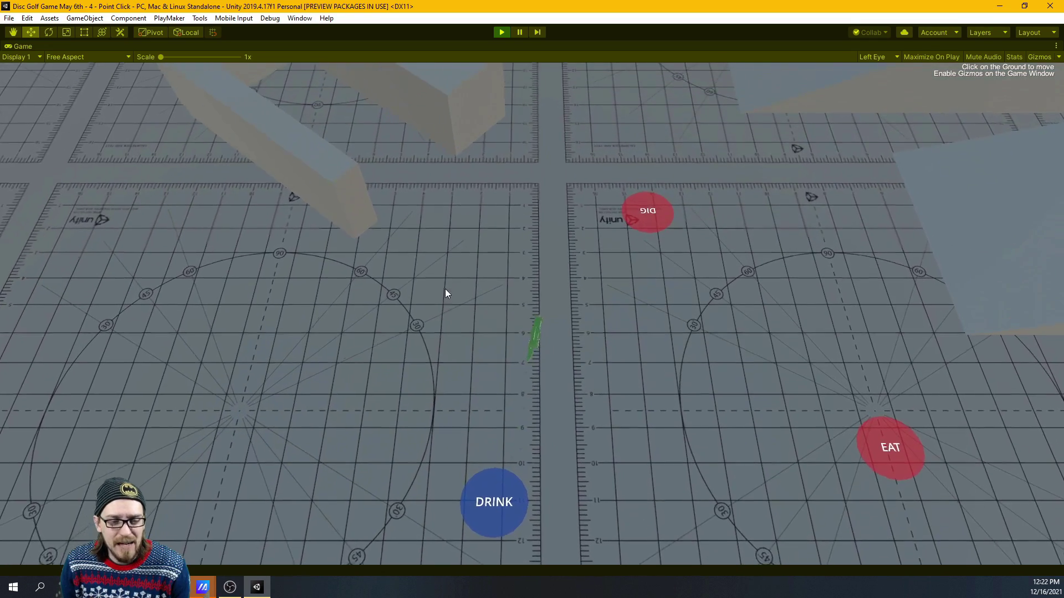
click(533, 233)
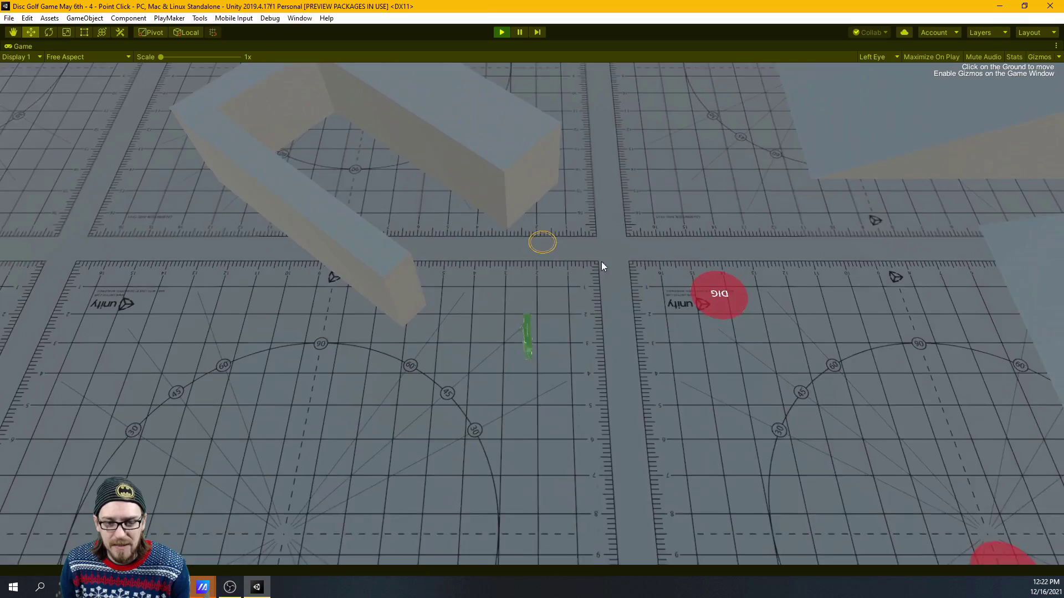
click(570, 338)
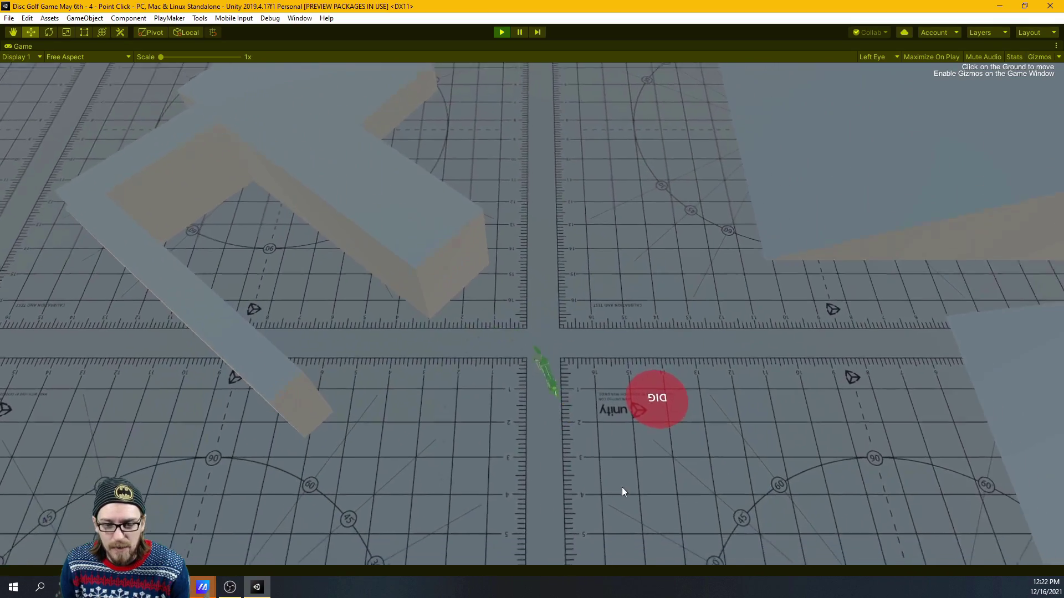
click(568, 282)
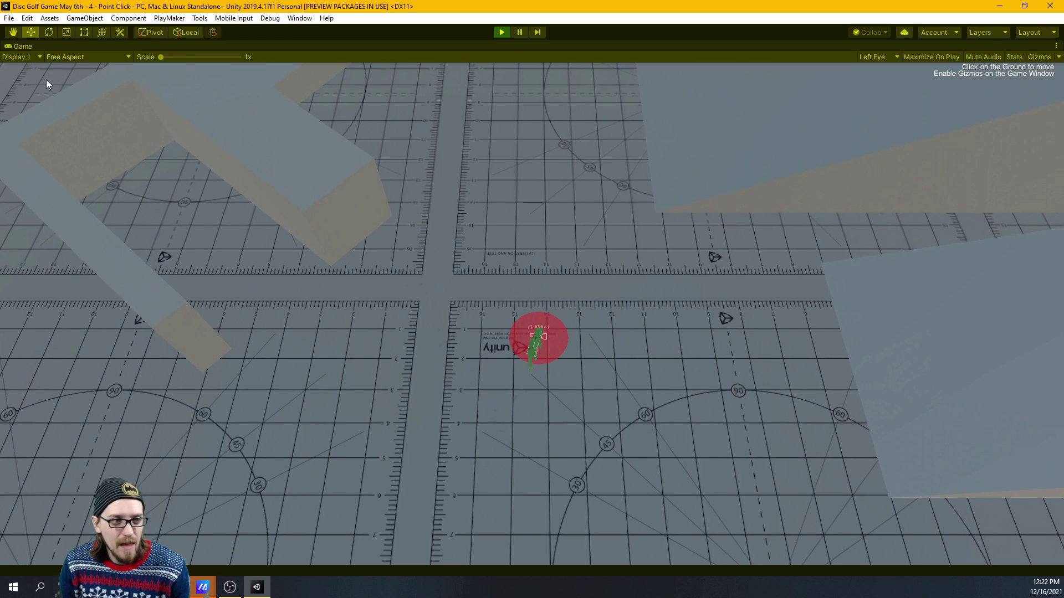
Return the Game view to its normal, unmaximized size
right_click(20, 46)
click(32, 56)
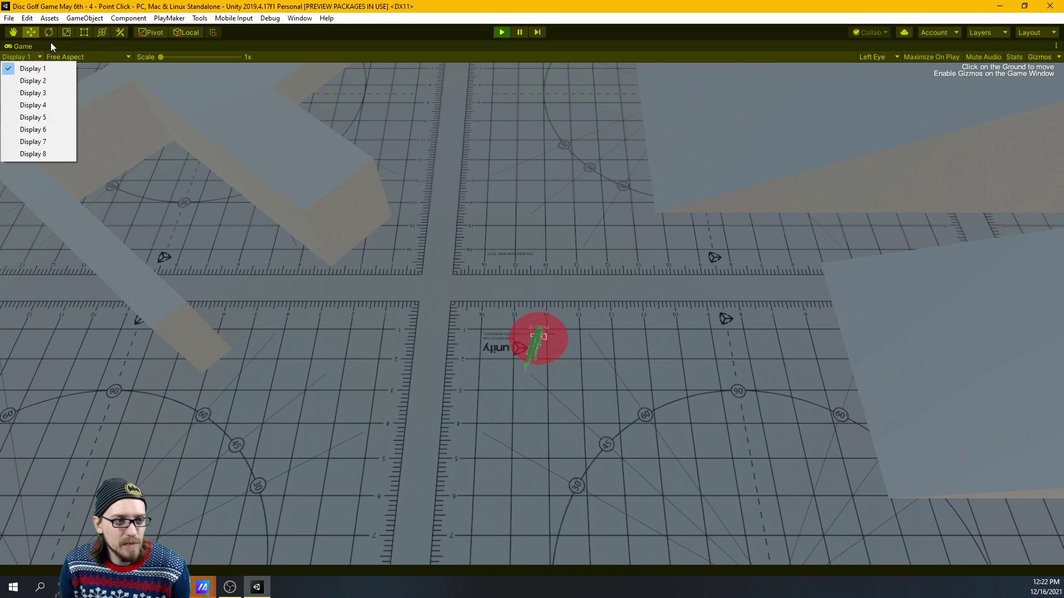
right_click(45, 44)
right_click(28, 44)
click(55, 78)
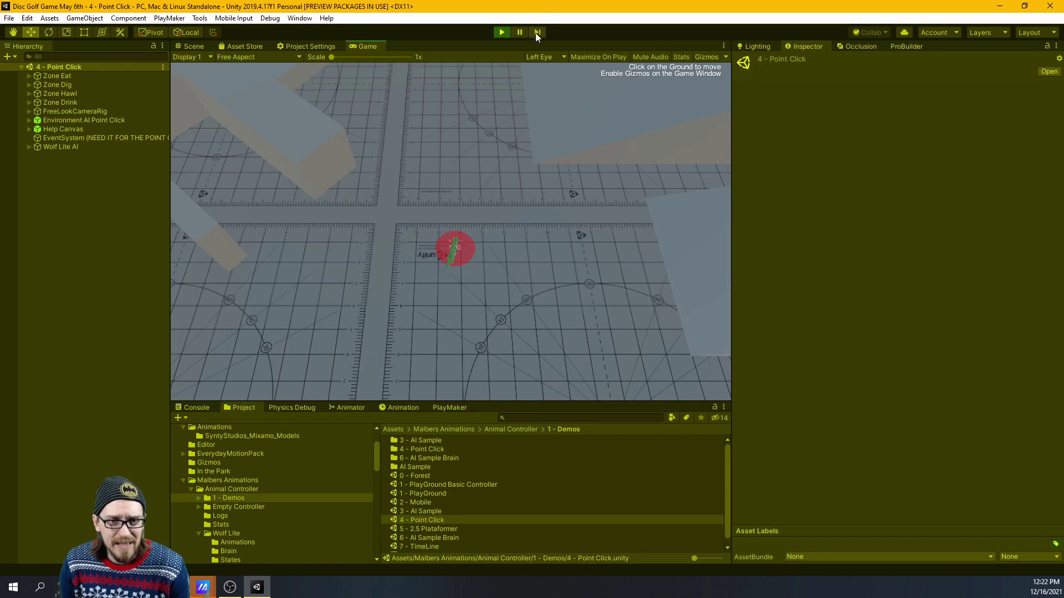
Stop the demo, inspect Zone Drink's Zone (Script) fields and events, then run the scene again
click(501, 34)
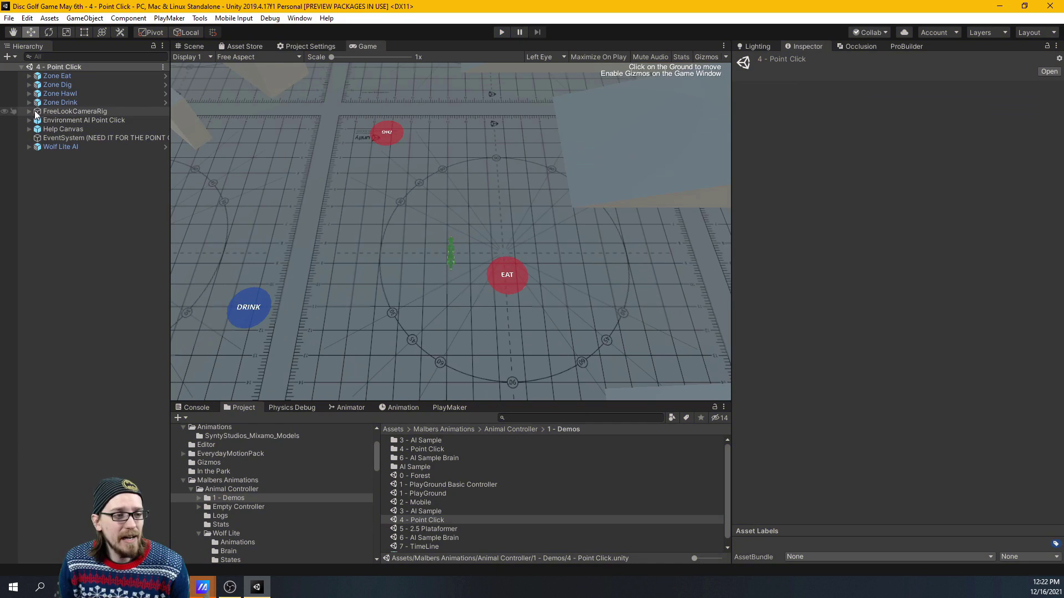
click(59, 102)
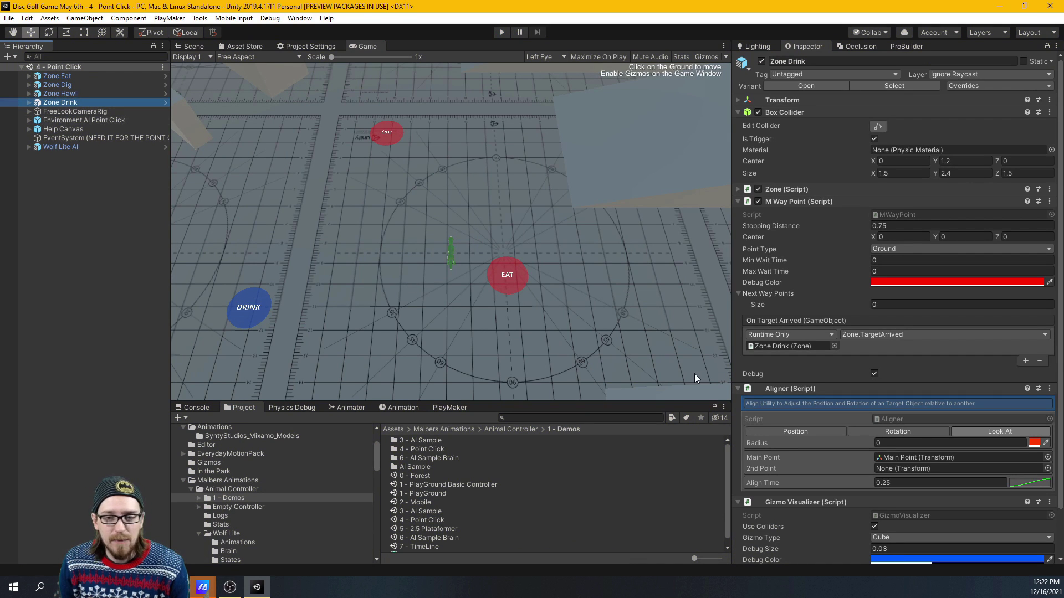
scroll(840, 309, down, 2)
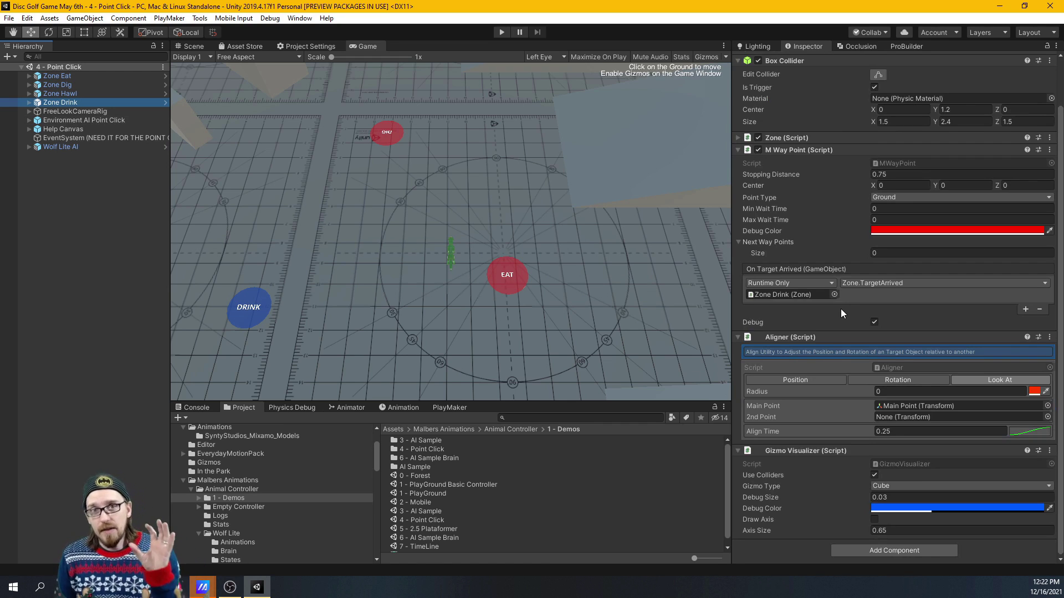
click(736, 137)
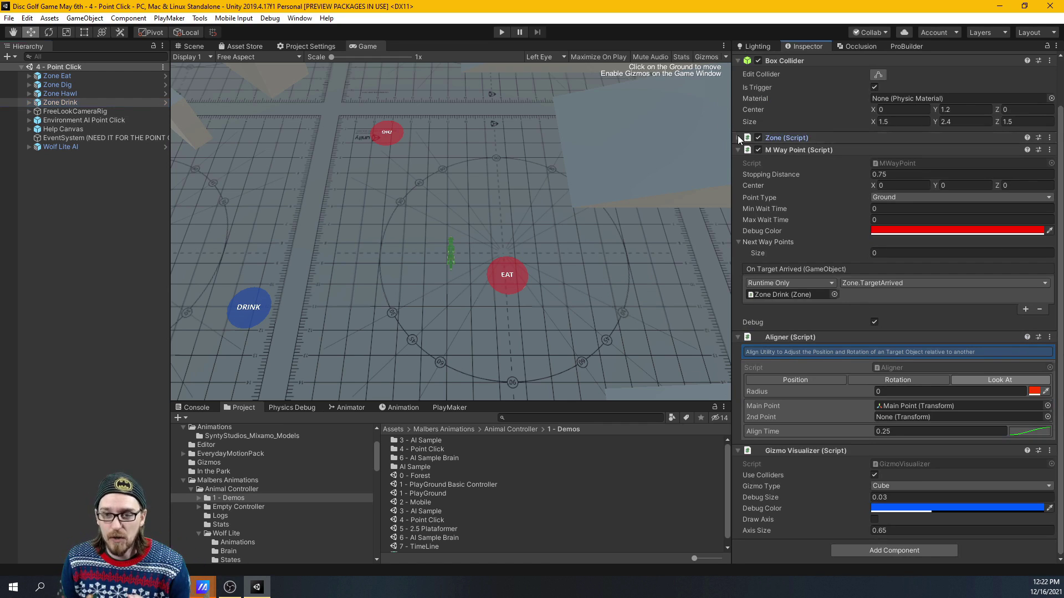
click(737, 138)
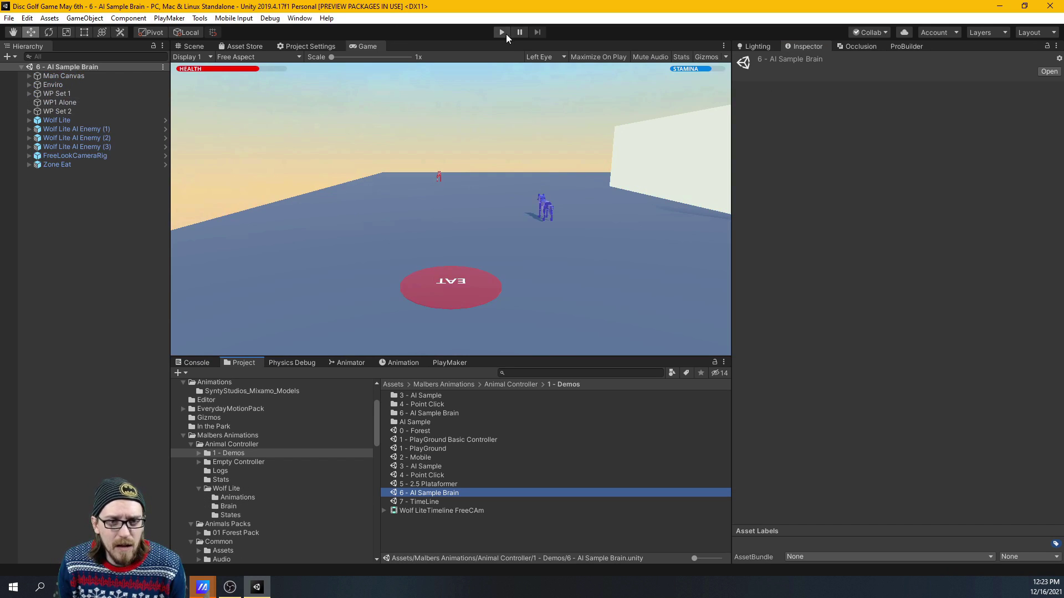
click(506, 34)
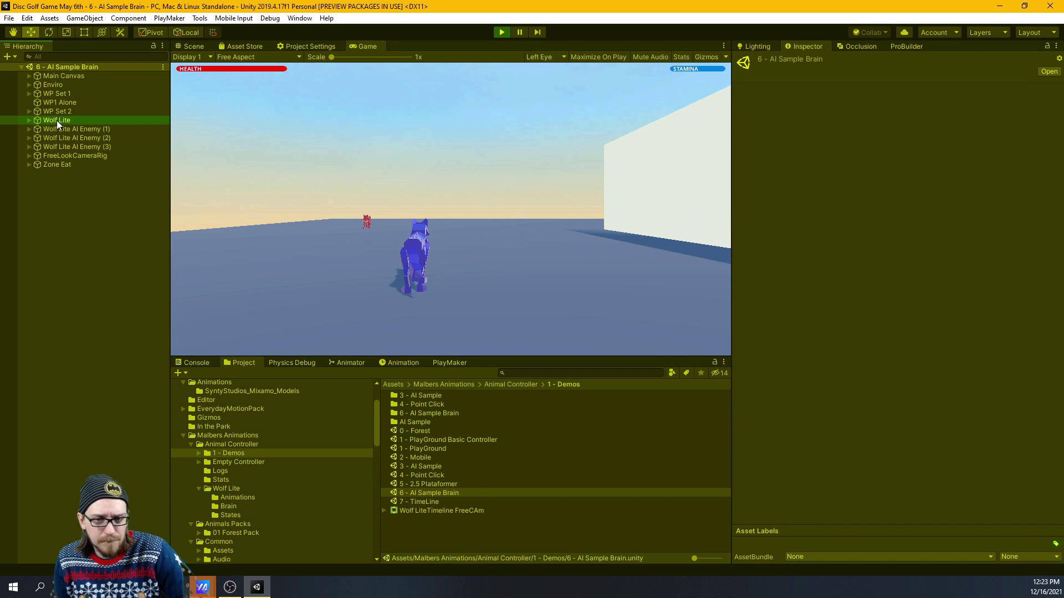
Select Wolf Lite, look through its components, and focus the running game view
click(57, 121)
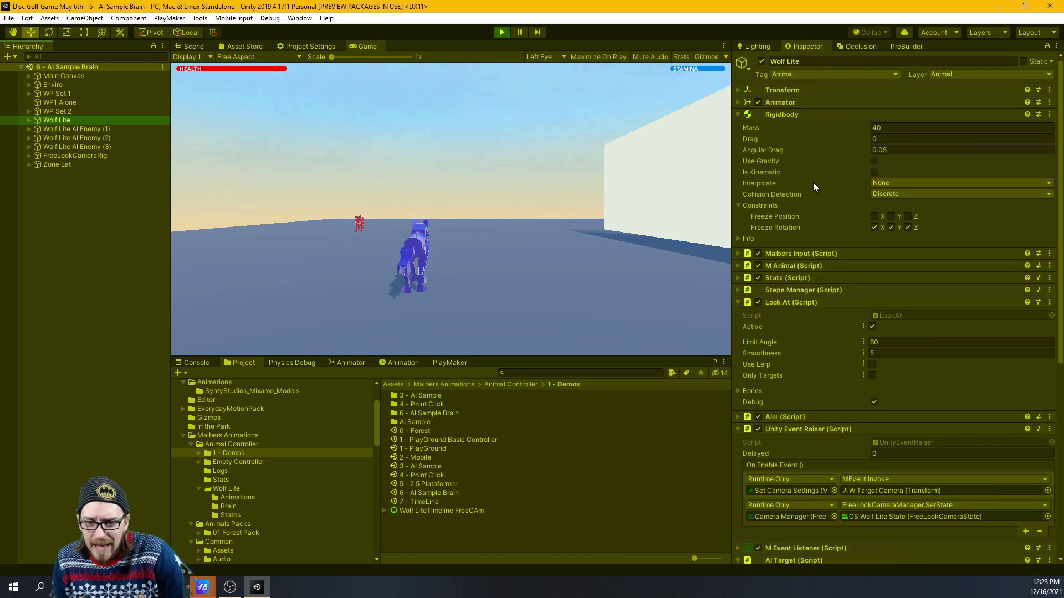
scroll(812, 182, down, 3)
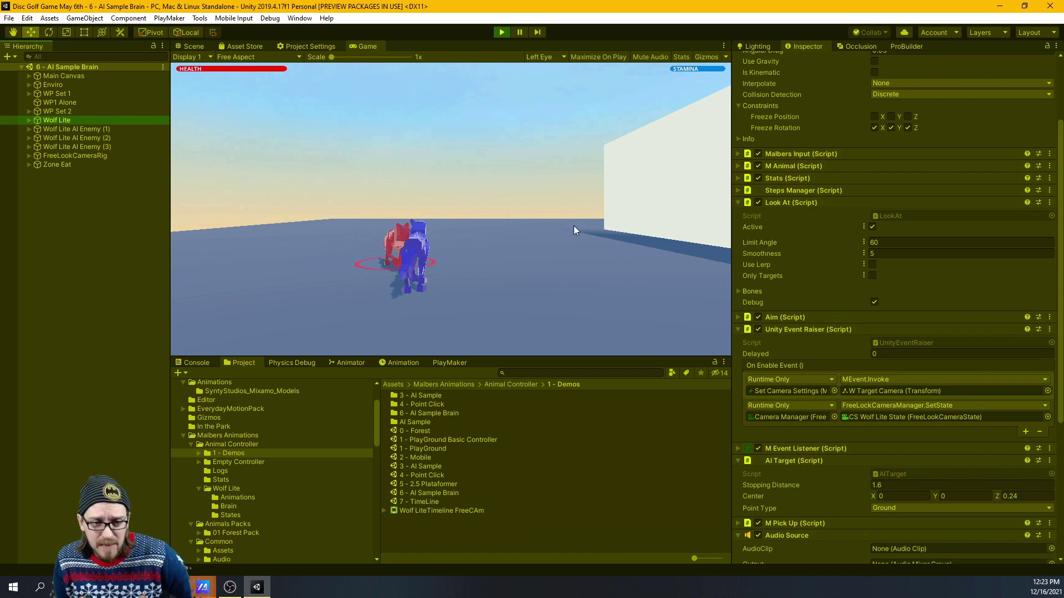
click(519, 250)
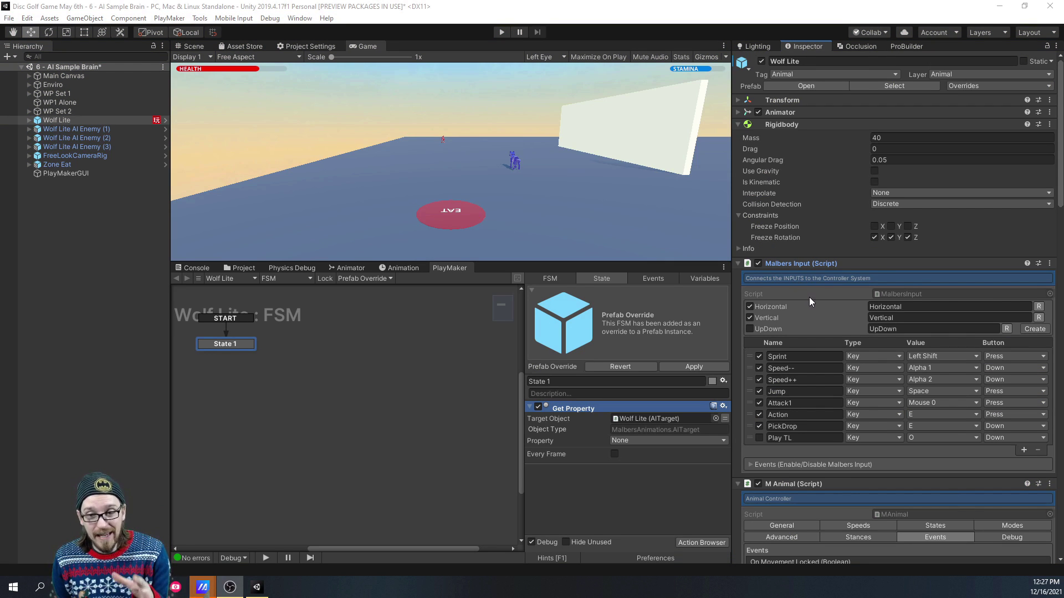
Keep Sprint's Malbers Input type as Key bound to Left Shift, then start Play with Ctrl+P
scroll(809, 296, down, 3)
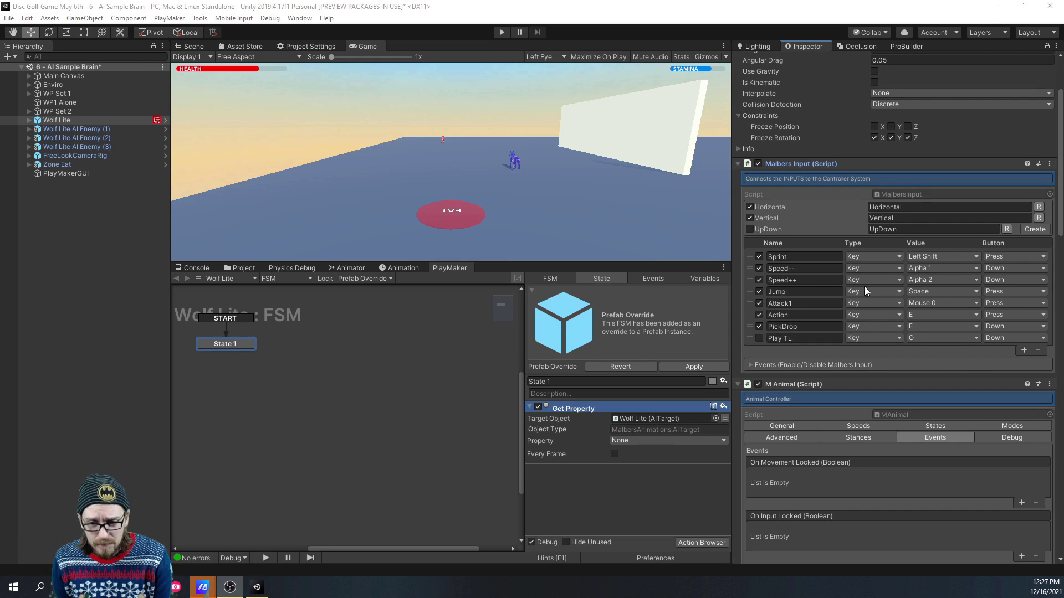
click(876, 256)
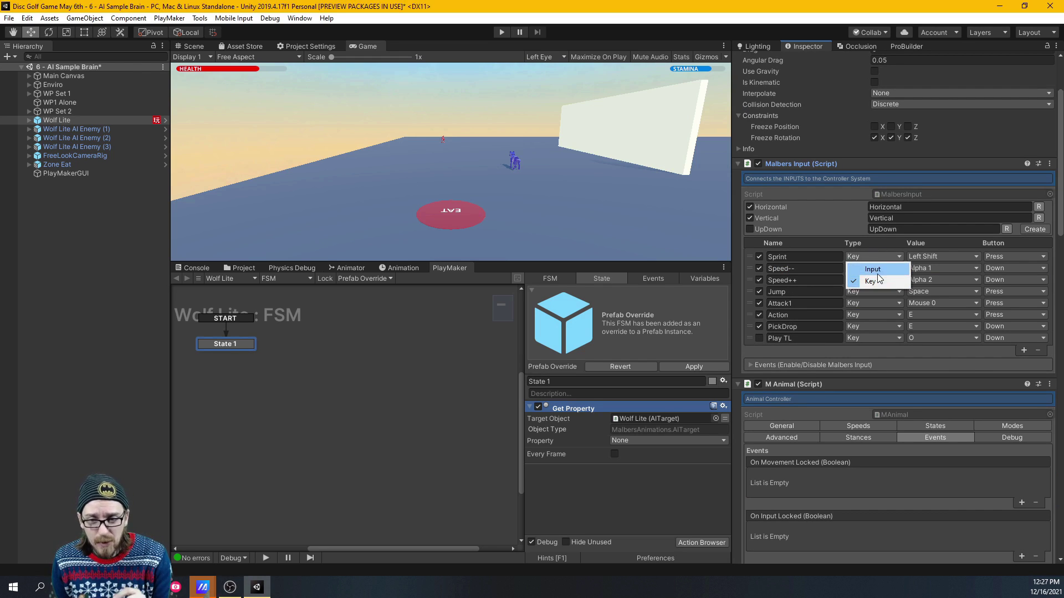
click(873, 270)
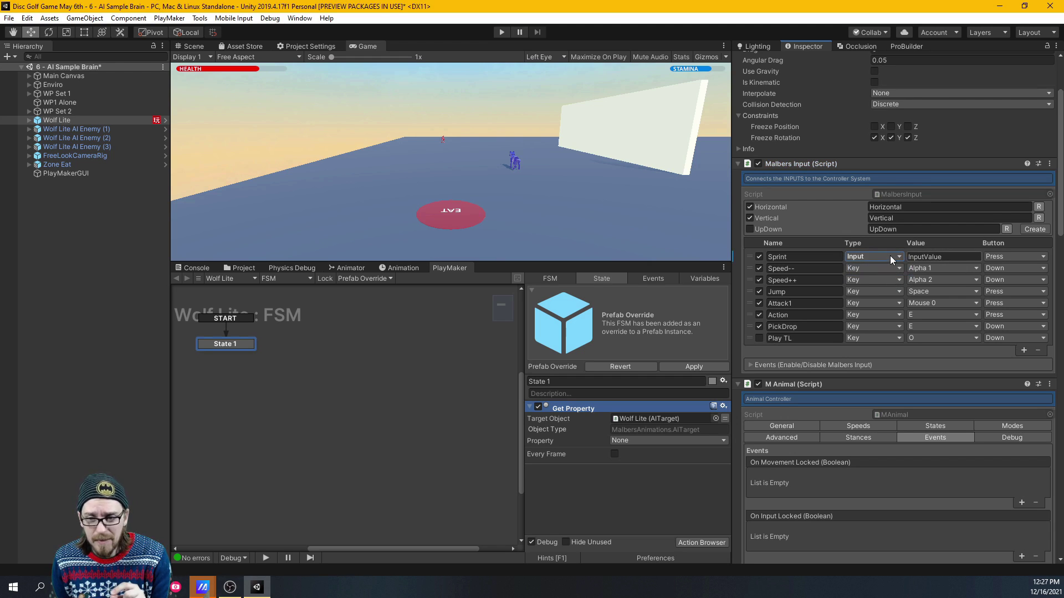
click(876, 257)
click(873, 278)
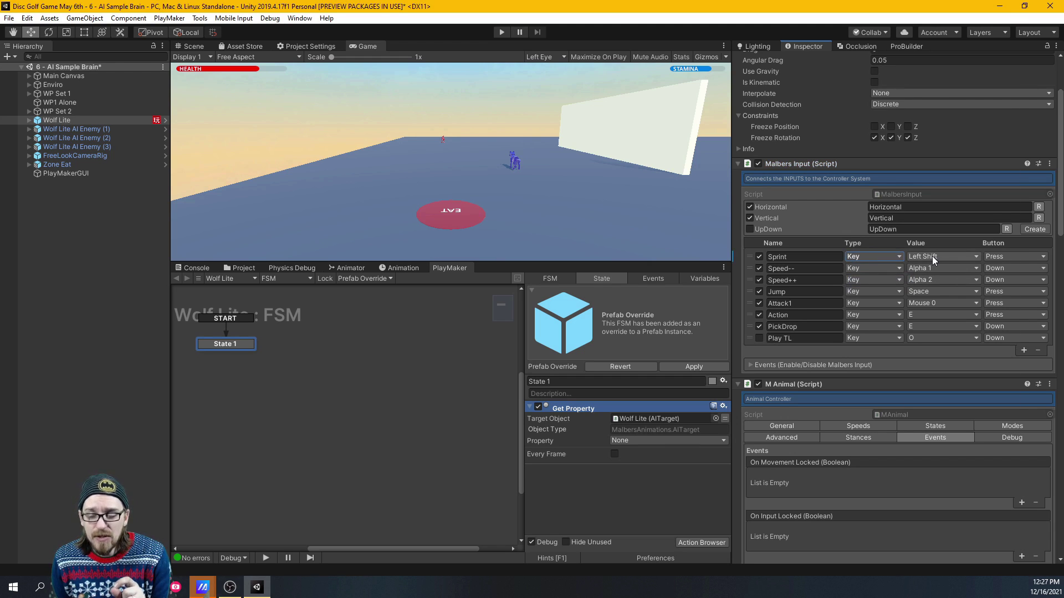
click(932, 256)
click(846, 230)
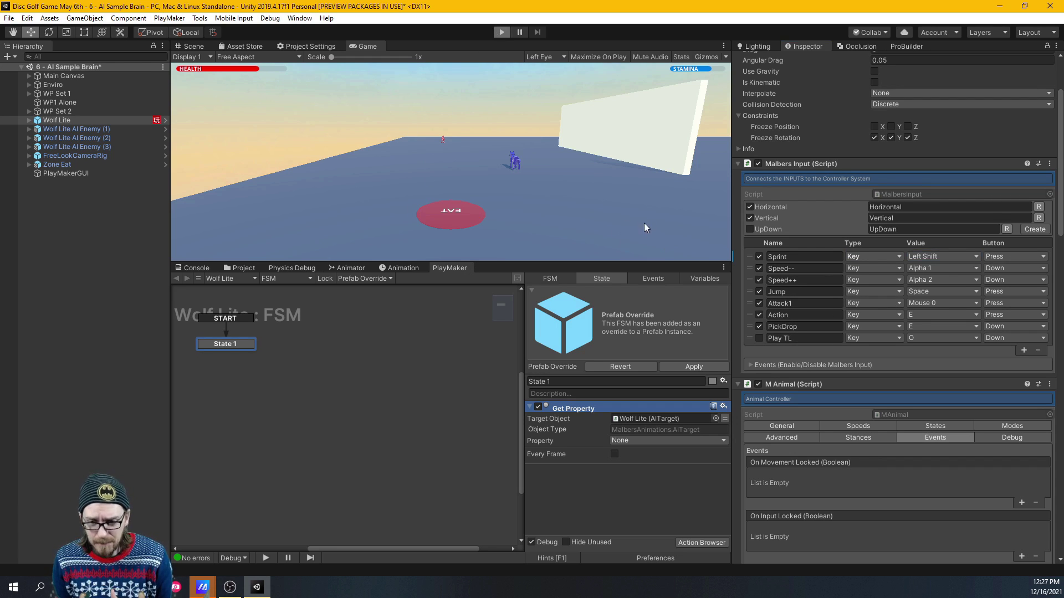
key(ctrl+p)
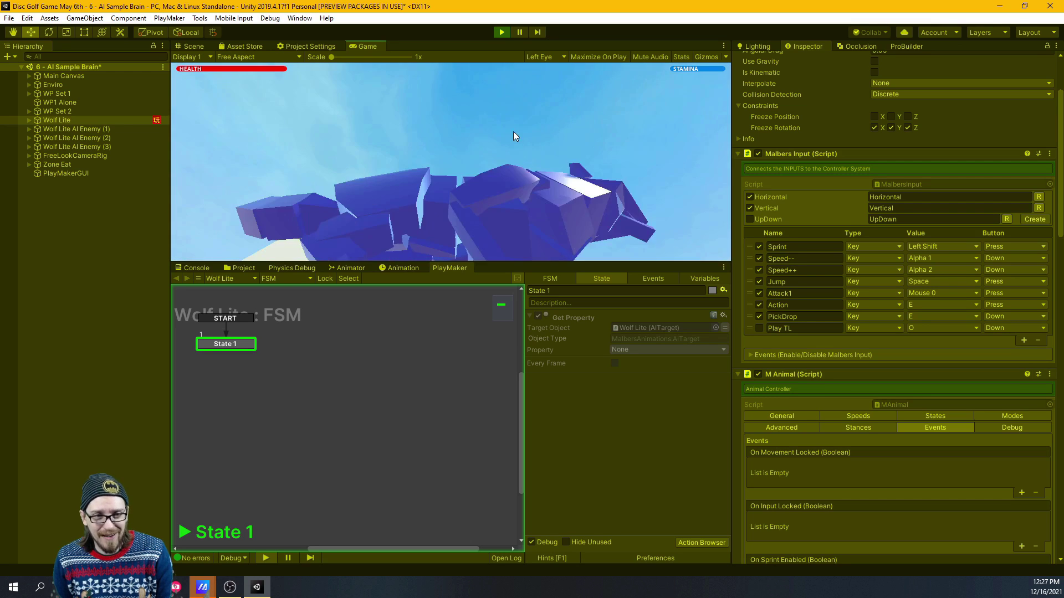
Enlarge the running Game view and show M Animal's General tab
drag(565, 262, 566, 339)
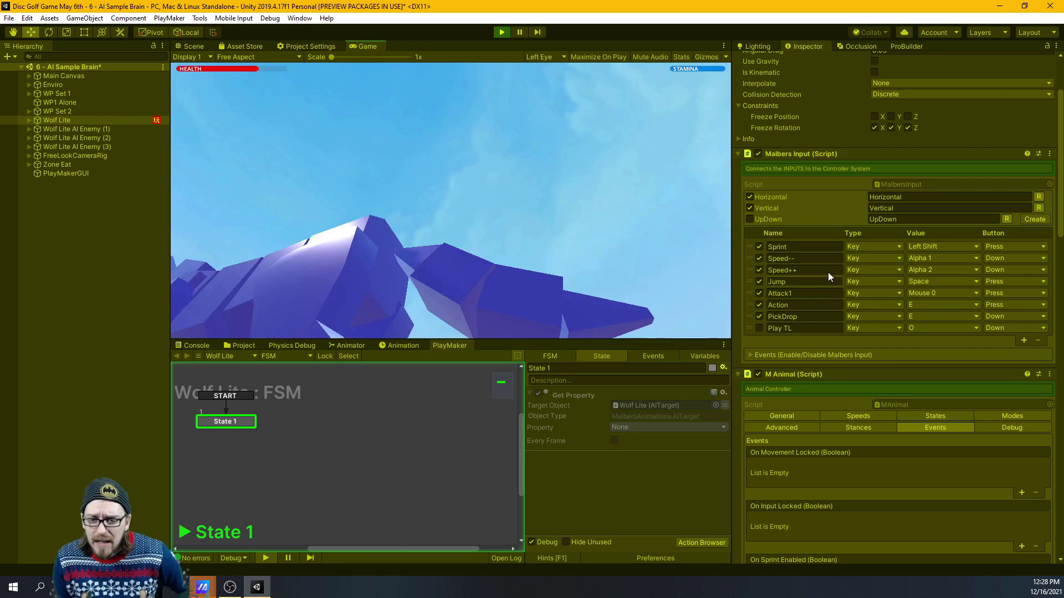
scroll(827, 271, down, 9)
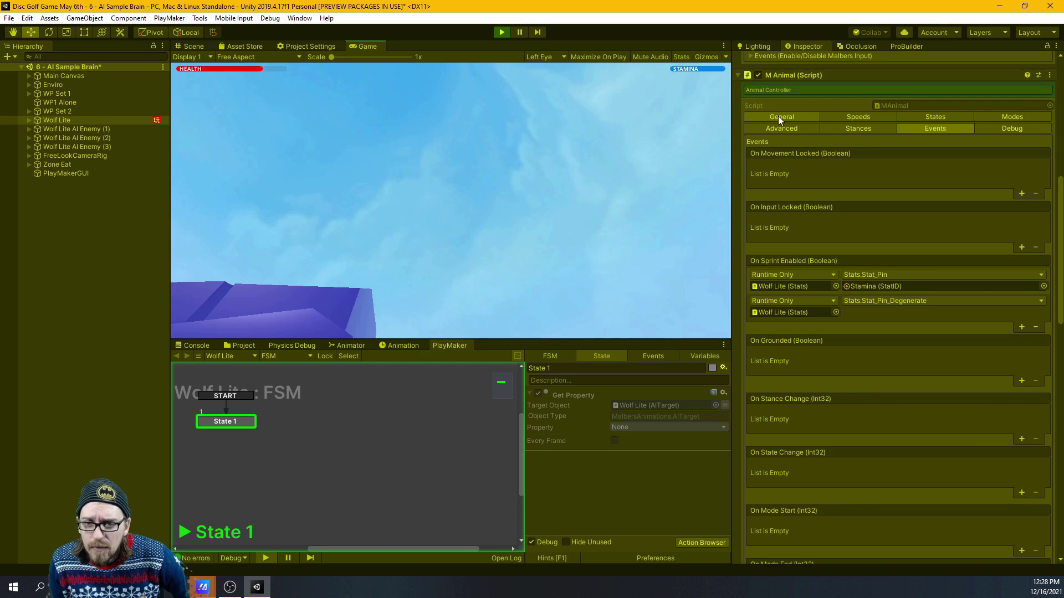
click(778, 116)
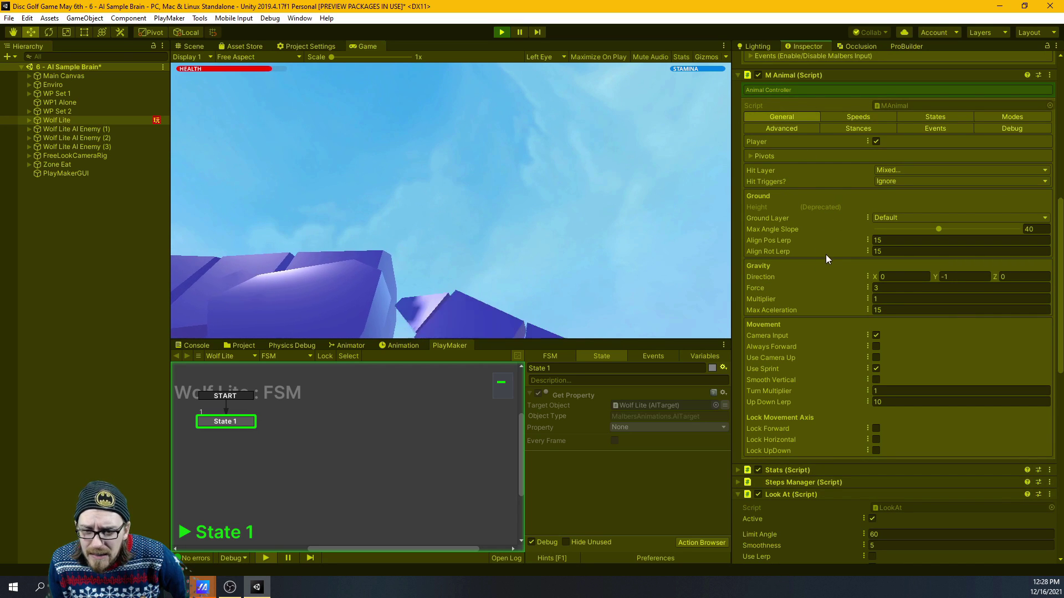
Expand Stats to watch Stamina drain from 100 to about 55.87 while Health stays 100
scroll(825, 257, up, 6)
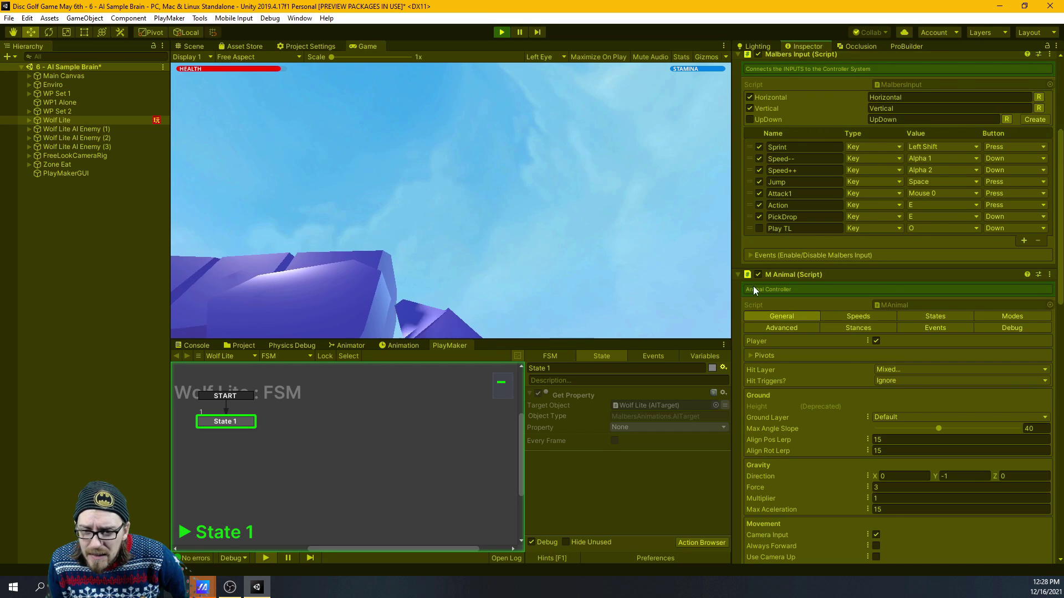
scroll(786, 310, down, 6)
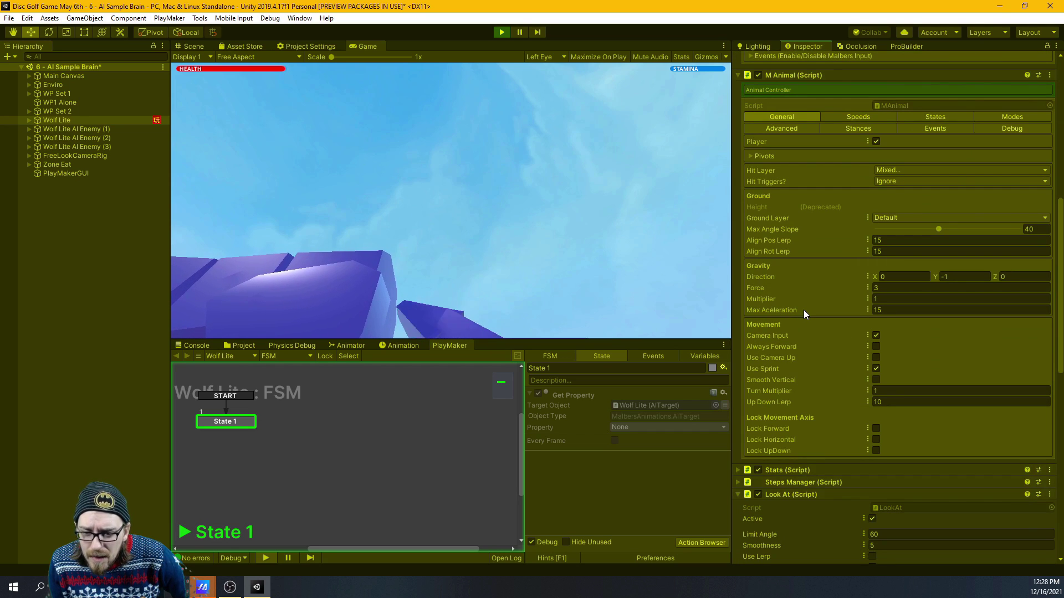
scroll(803, 310, down, 3)
scroll(804, 310, down, 3)
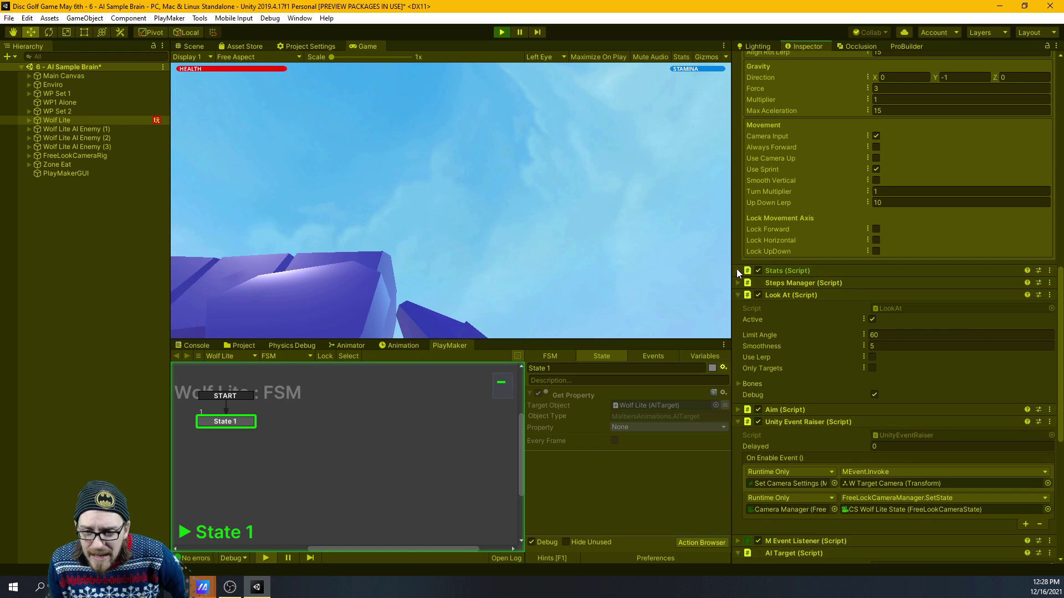
click(737, 270)
scroll(794, 268, down, 3)
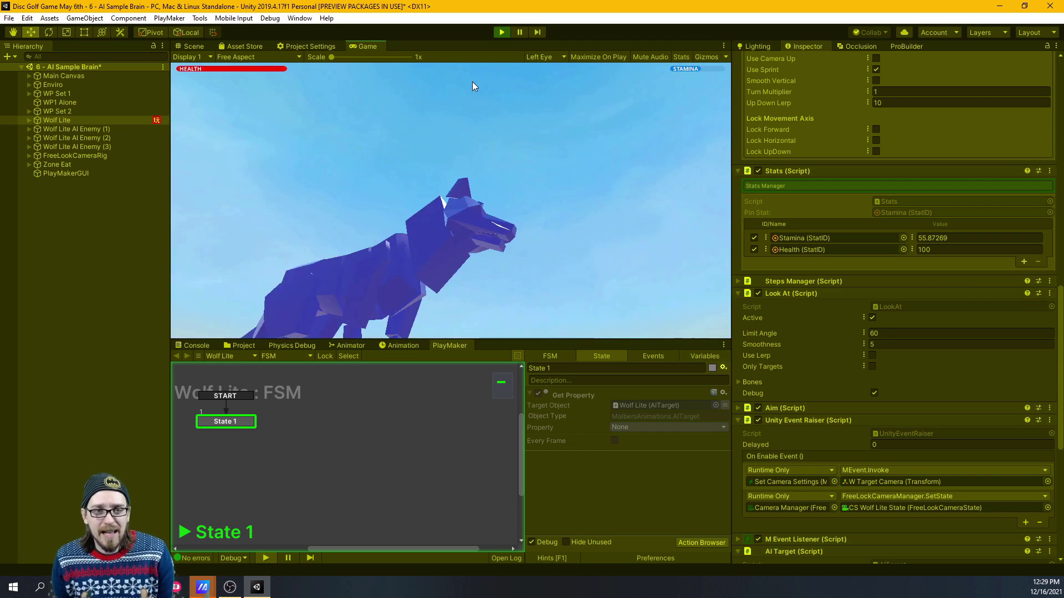
Stop the game and browse to Malbers Animations > Common > Prefabs > AI
click(501, 33)
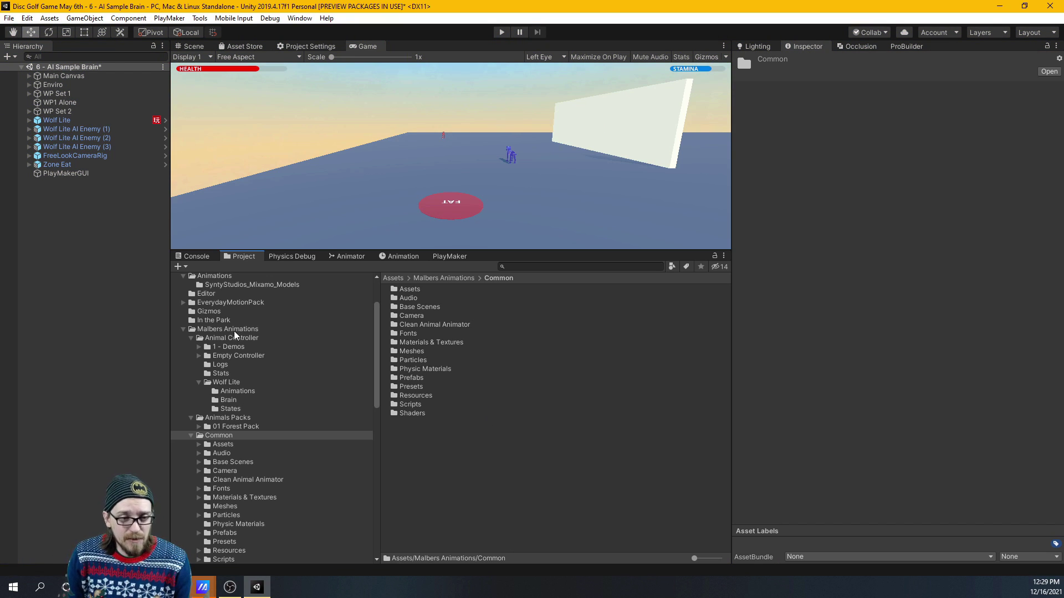
click(234, 331)
double_click(415, 308)
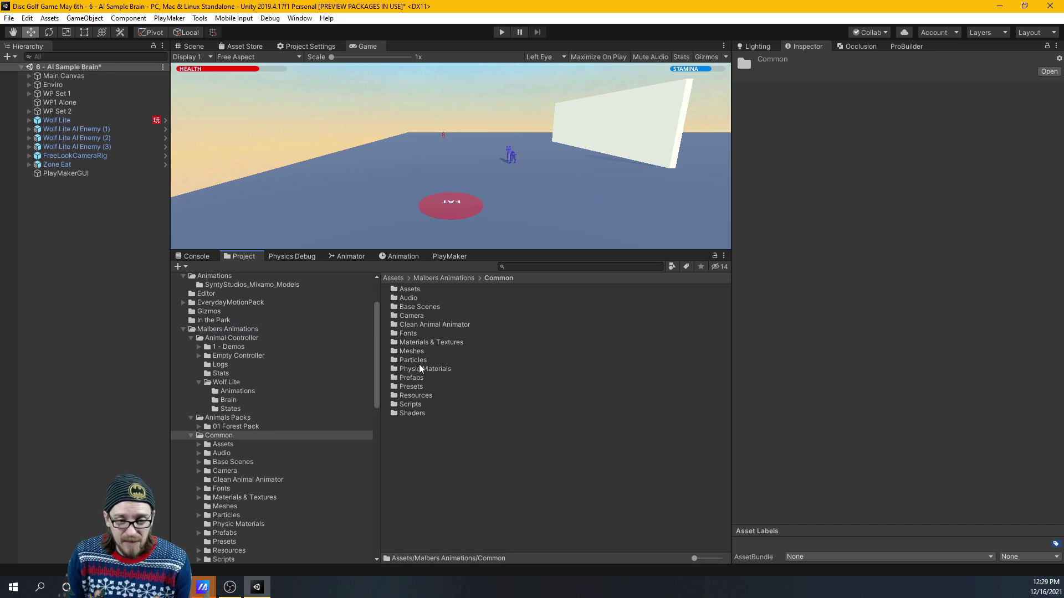
double_click(413, 378)
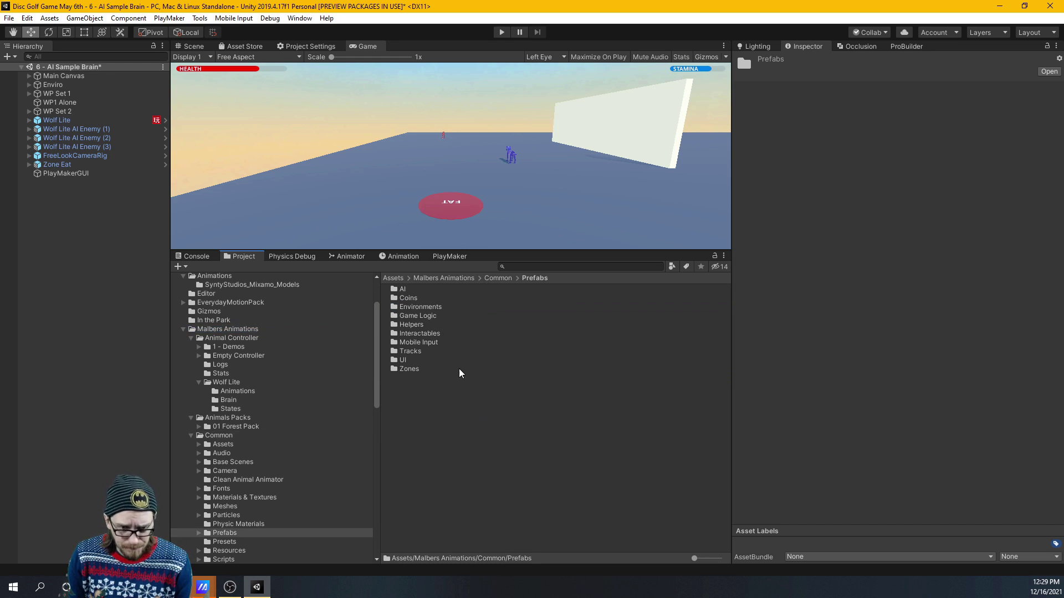
double_click(403, 290)
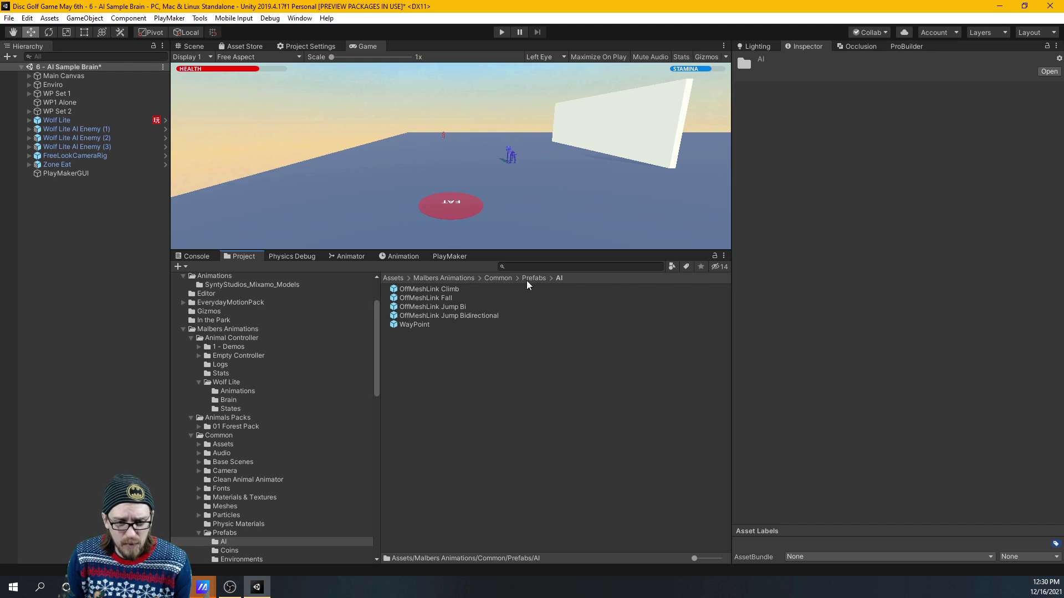
Drag the WayPoint prefab and decline replacing the OffMeshLink Jump Bi prefab
drag(420, 329, 353, 200)
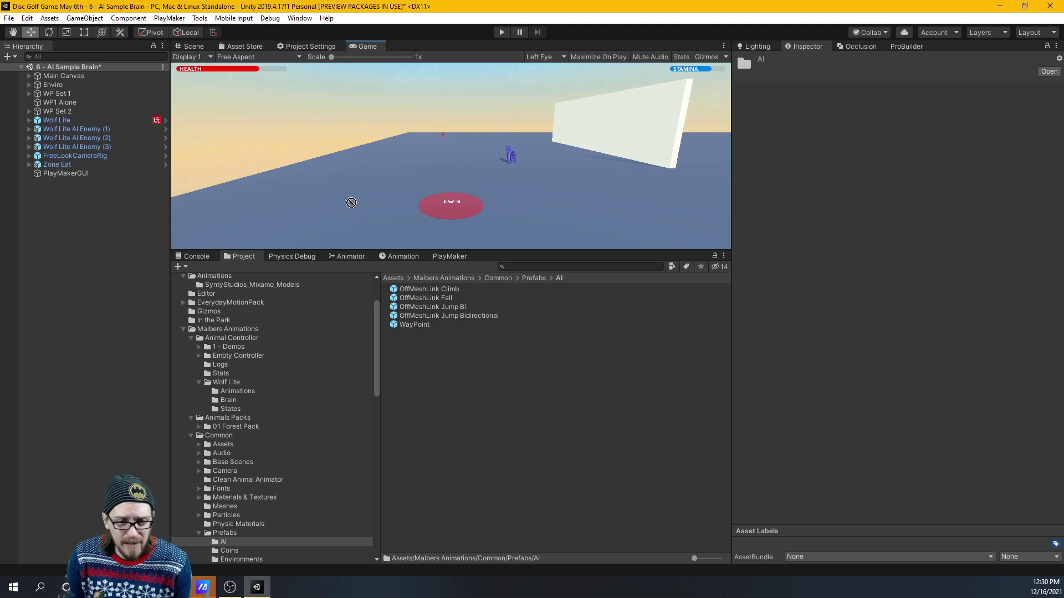
drag(419, 301, 420, 306)
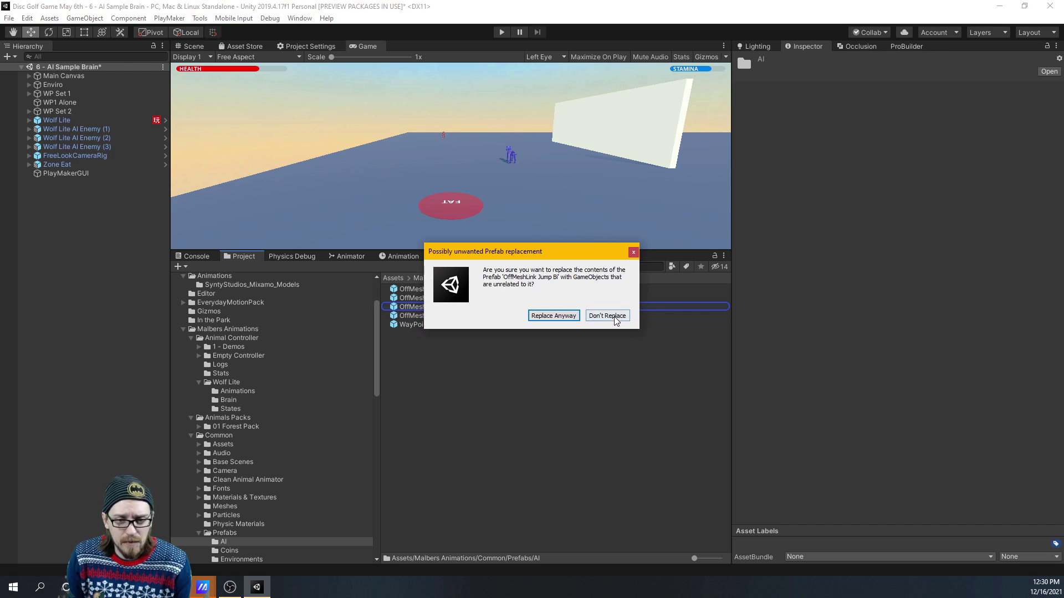
click(633, 254)
In the Scene view, orbit around and select the Wolf Lite AI Enemy (3) wolf
click(191, 48)
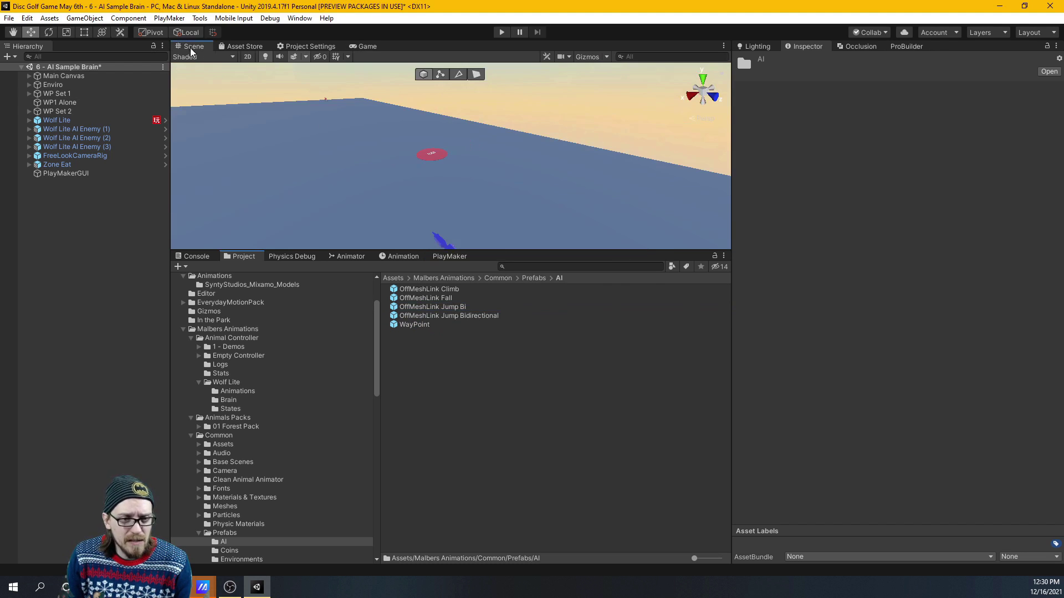
alt+drag(476, 172, 510, 155)
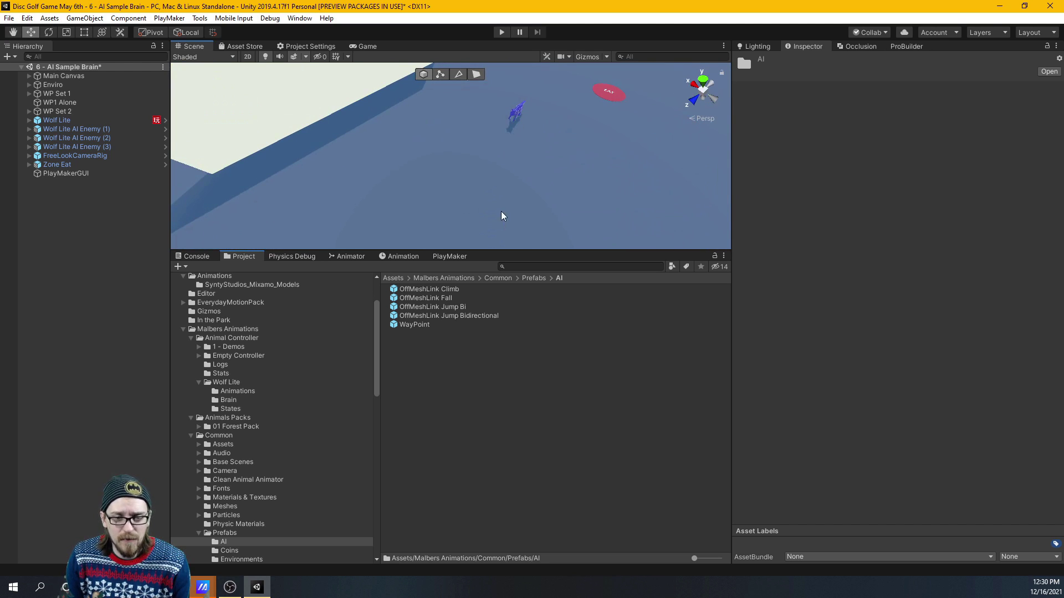
alt+drag(502, 215, 622, 99)
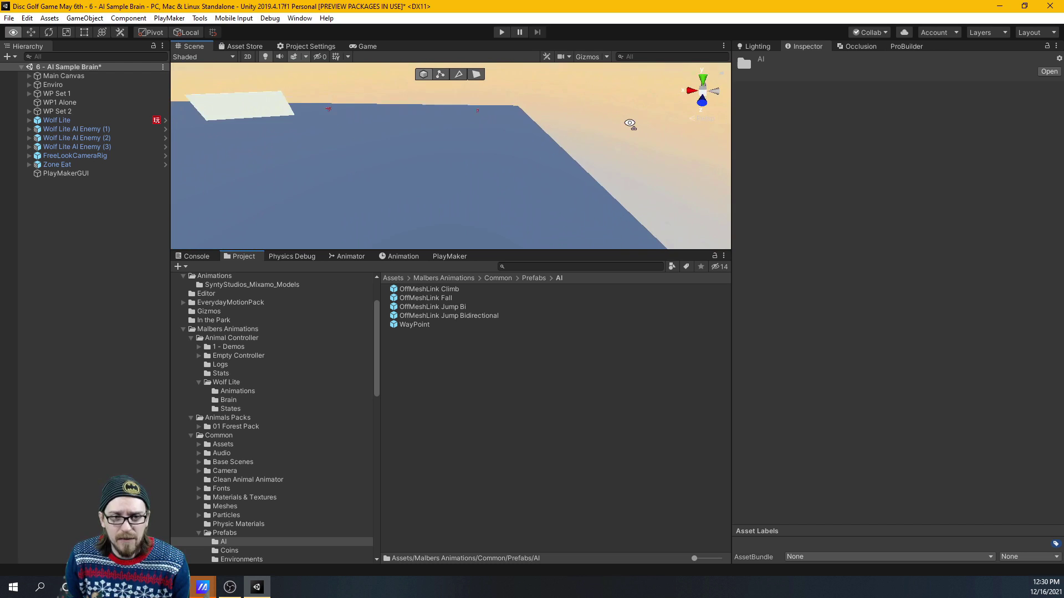
right_drag(630, 123, 522, 183)
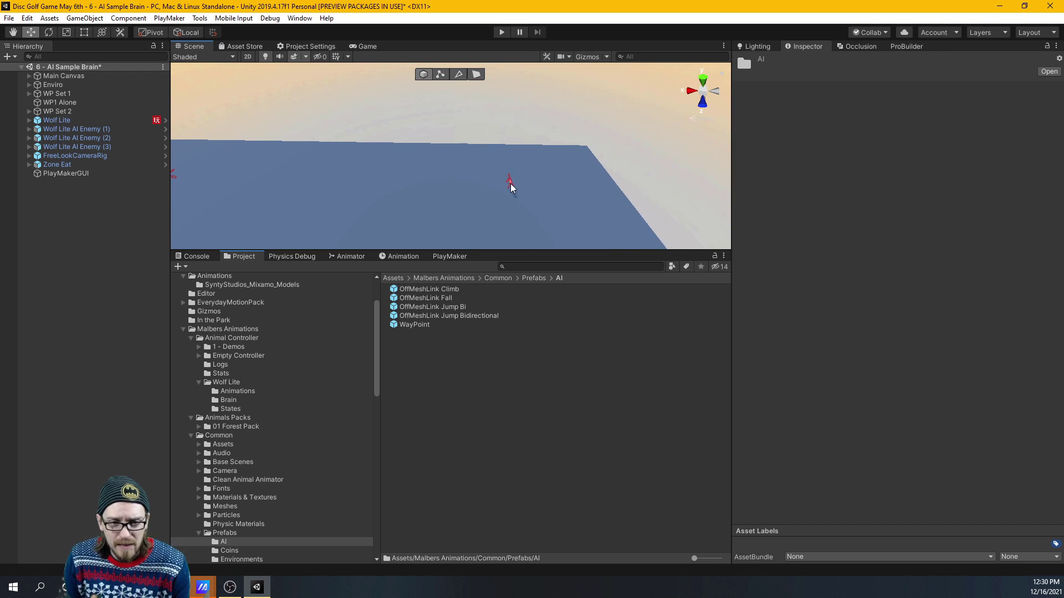
click(510, 184)
Scroll its Inspector to AI Control, showing target WP1 Alone and brain state AC 01 Patrol
scroll(847, 245, down, 6)
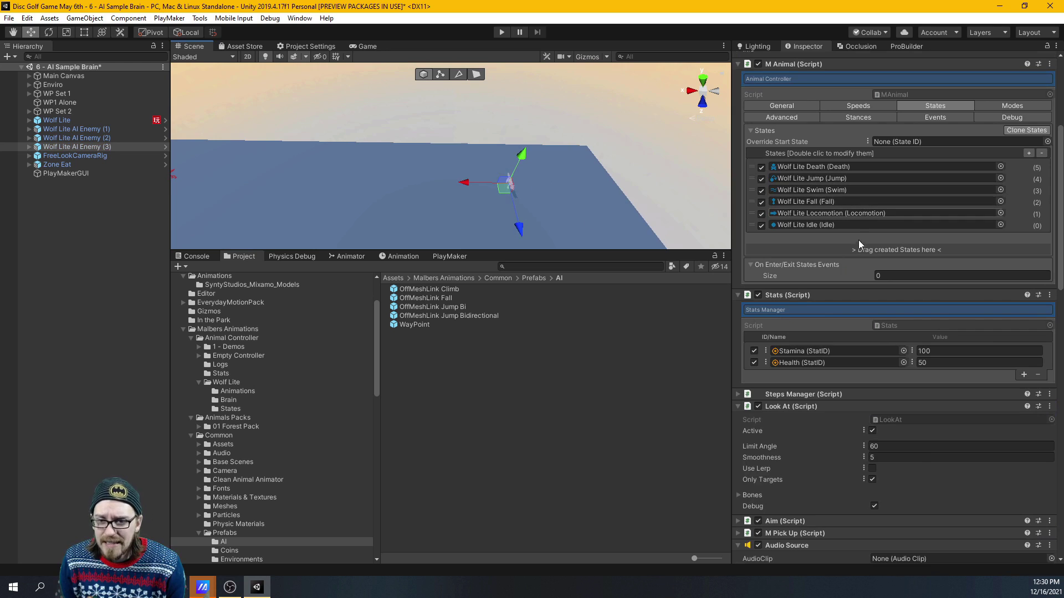
scroll(850, 245, down, 3)
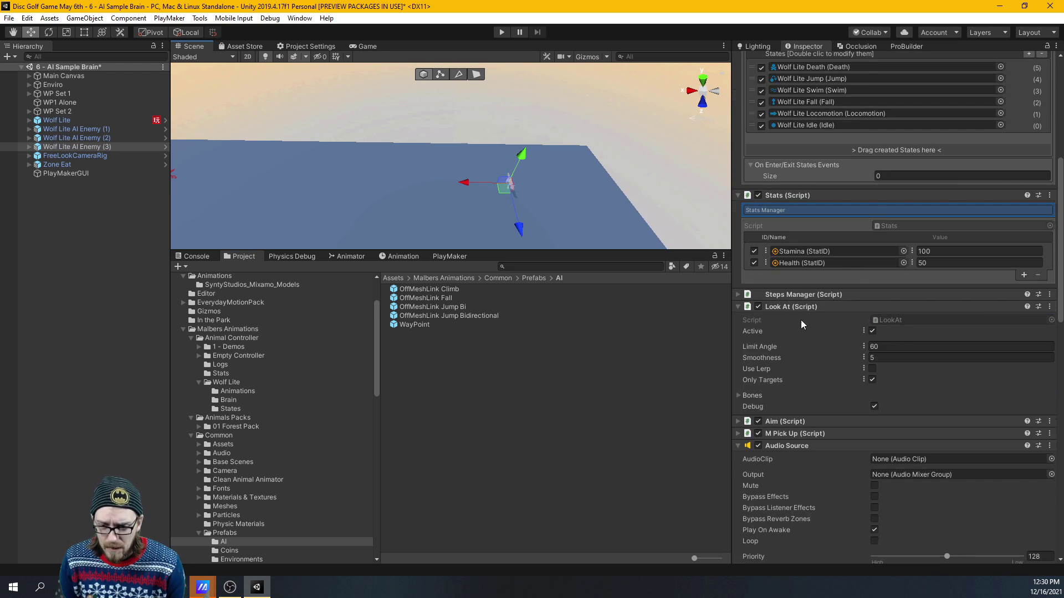
scroll(800, 321, down, 6)
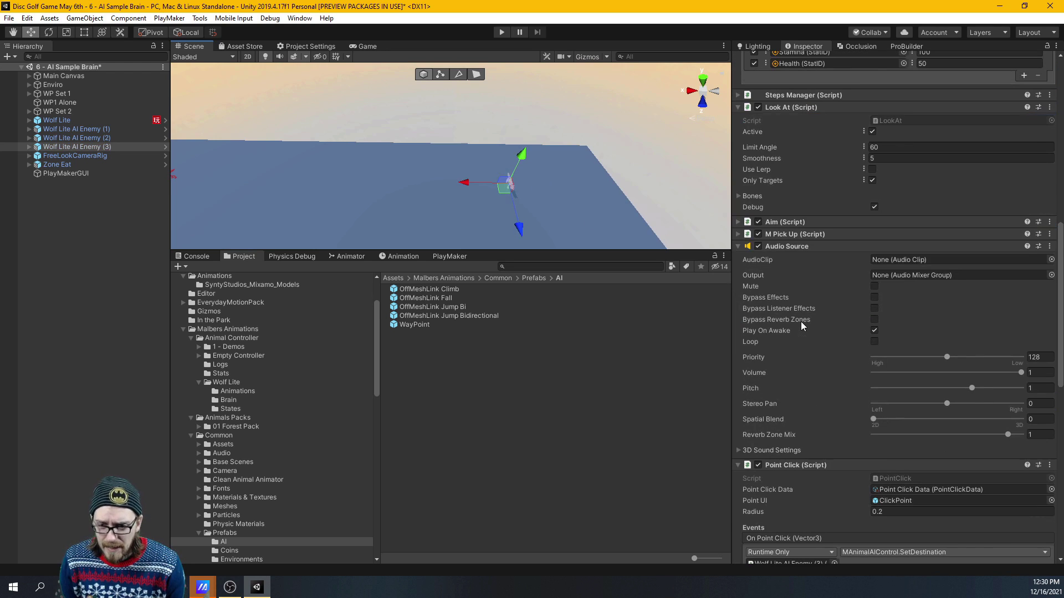
click(739, 222)
scroll(831, 270, down, 2)
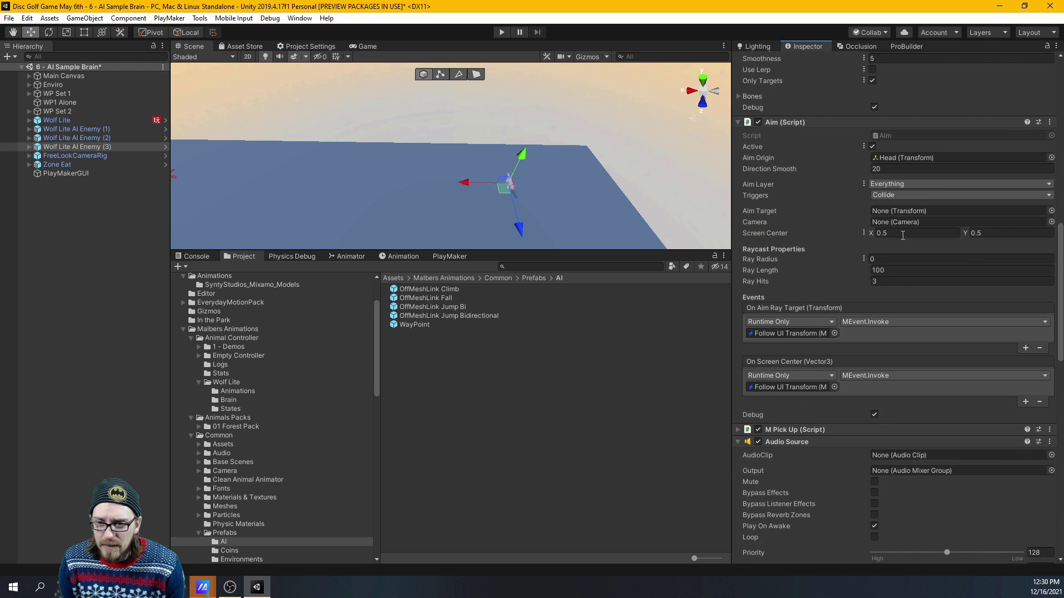
scroll(807, 194, down, 10)
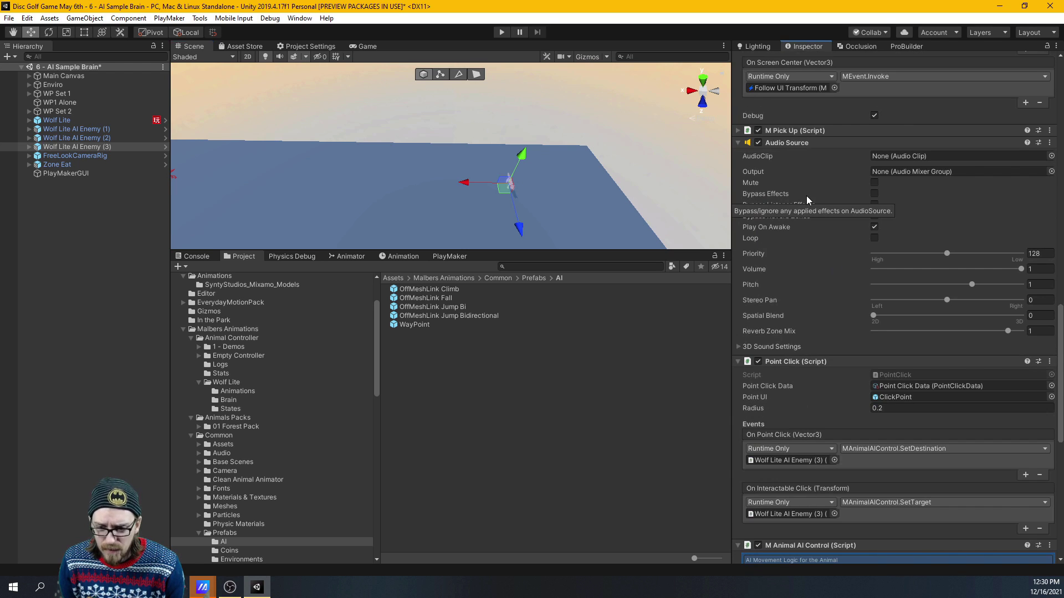
scroll(806, 195, down, 6)
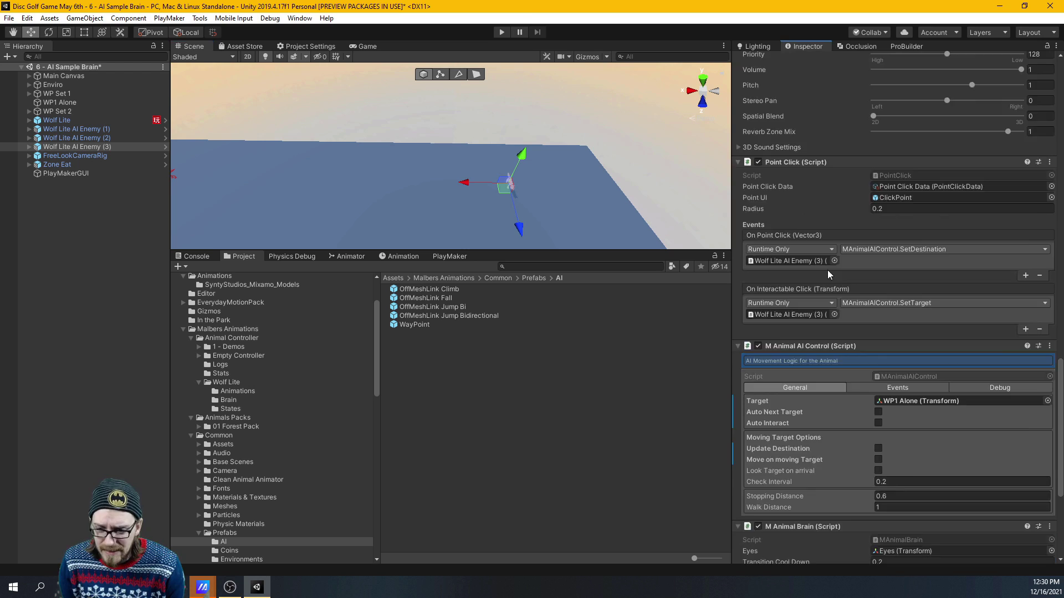
scroll(826, 271, down, 3)
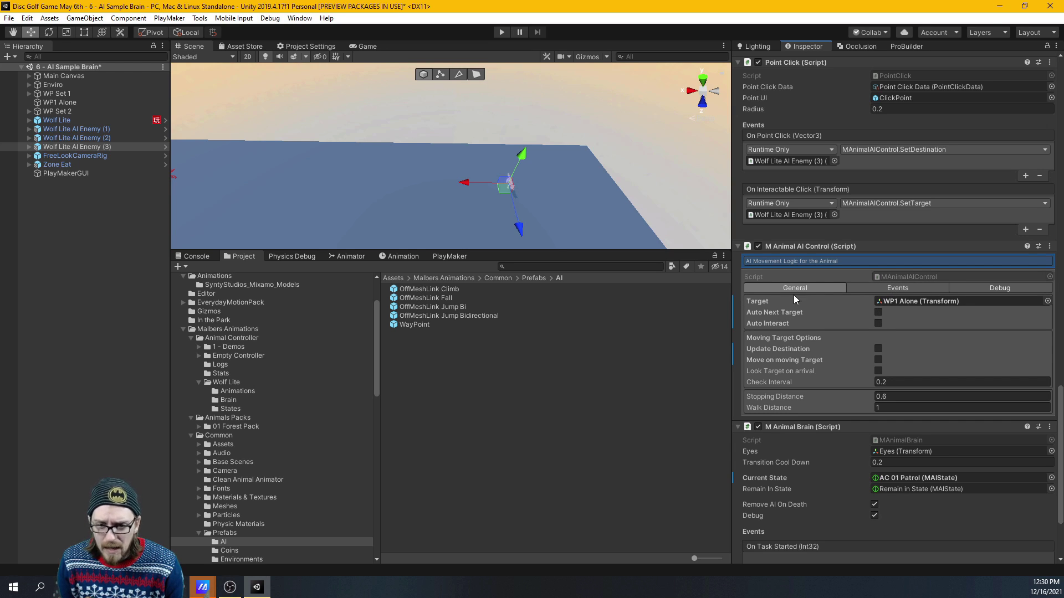
Drag the WayPoint prefab from Prefabs > AI into the scene near the enemy wolf
drag(422, 325, 403, 189)
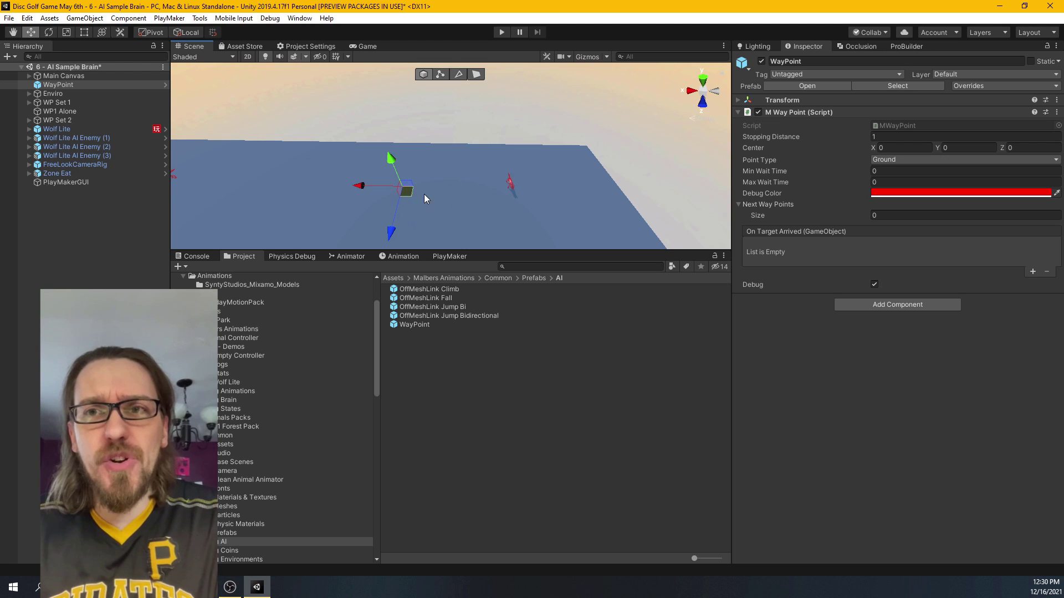
click(1032, 271)
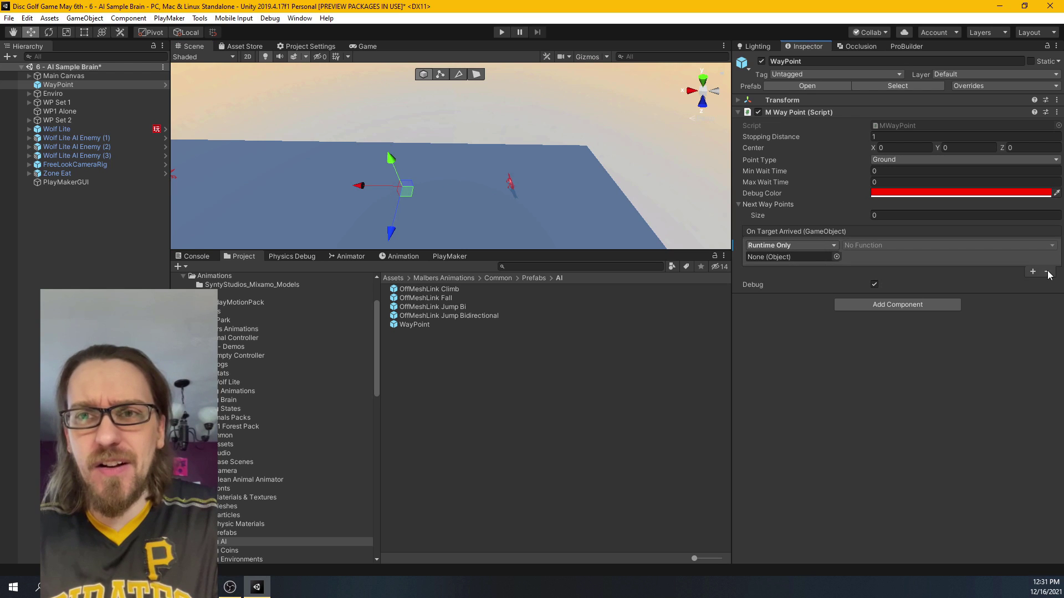
click(1047, 272)
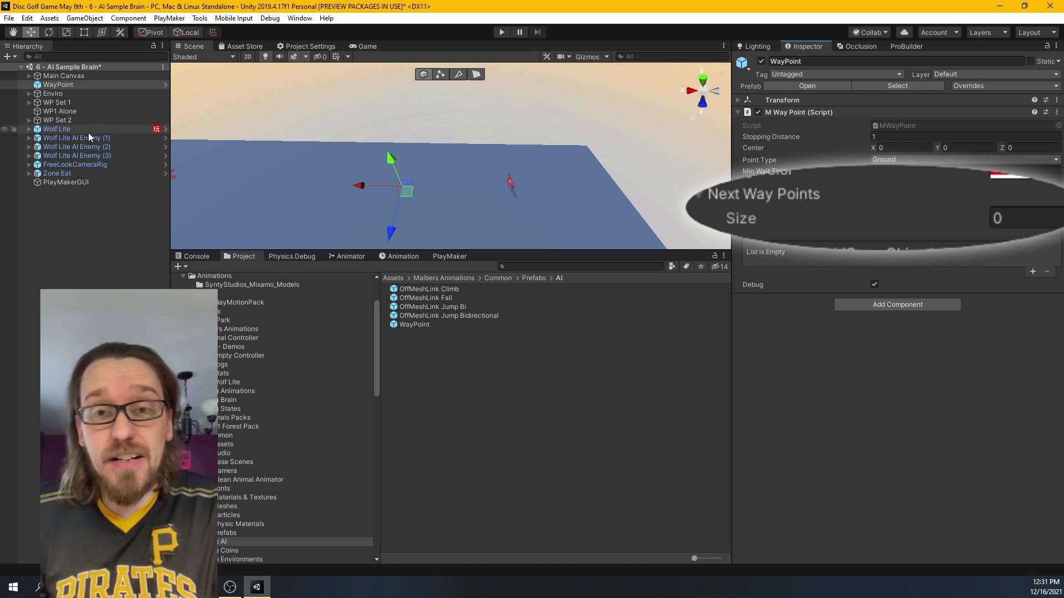
Enable Gizmos with the new WayPoint selected and view the ground from above
click(512, 184)
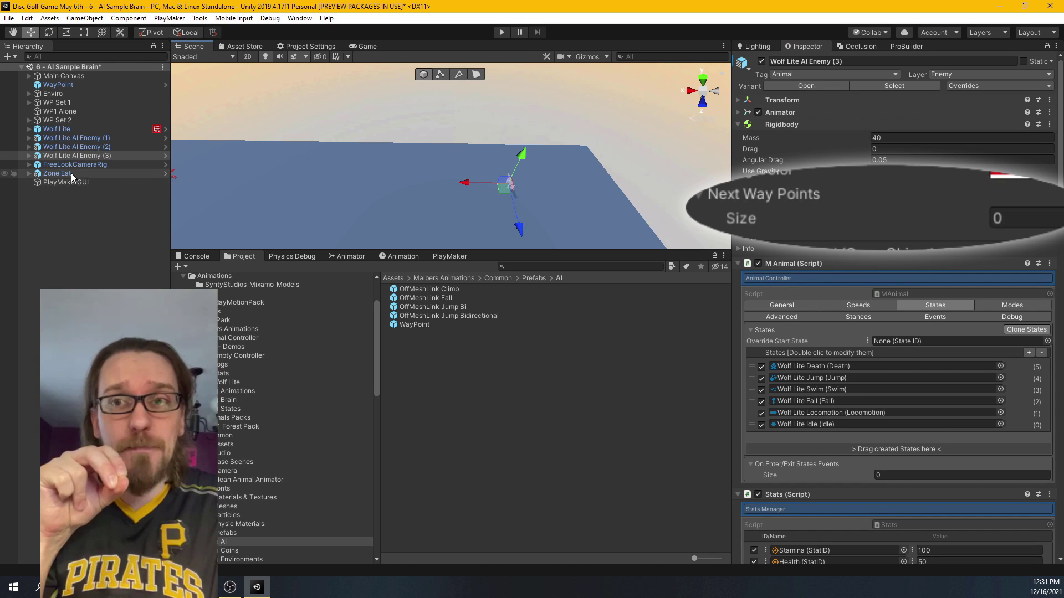
click(68, 84)
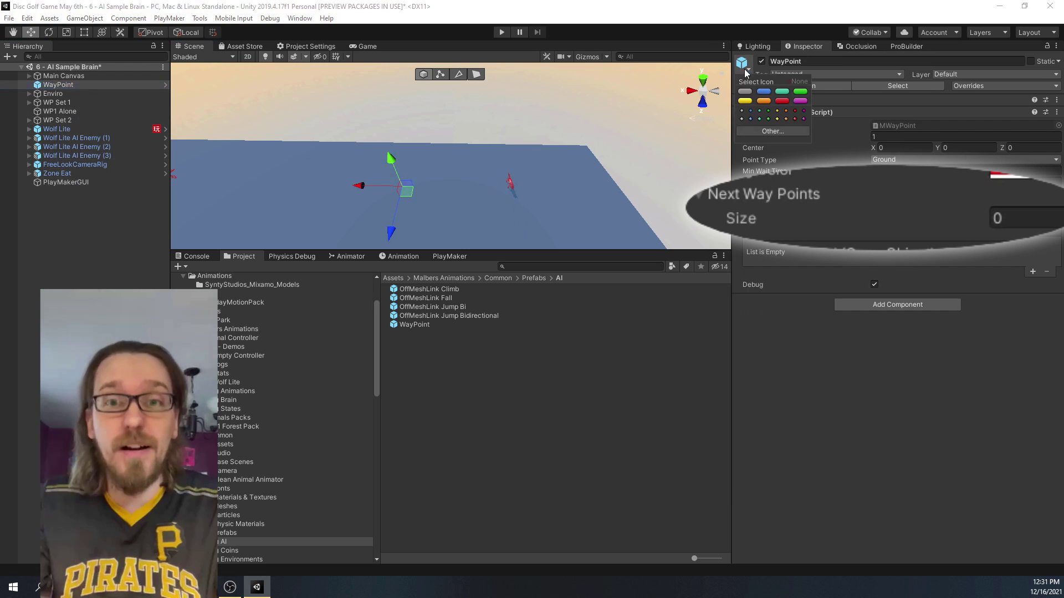
click(586, 56)
alt+drag(554, 169, 687, 129)
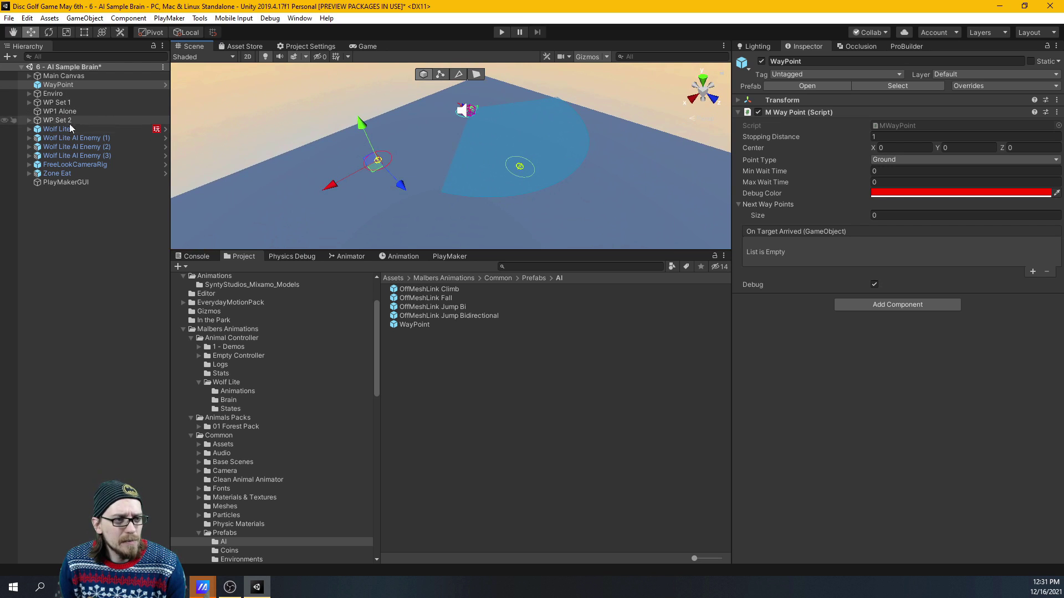
Find Wolf Lite AI Enemy (3)'s current AI target, WP1 Alone, and frame it
click(471, 112)
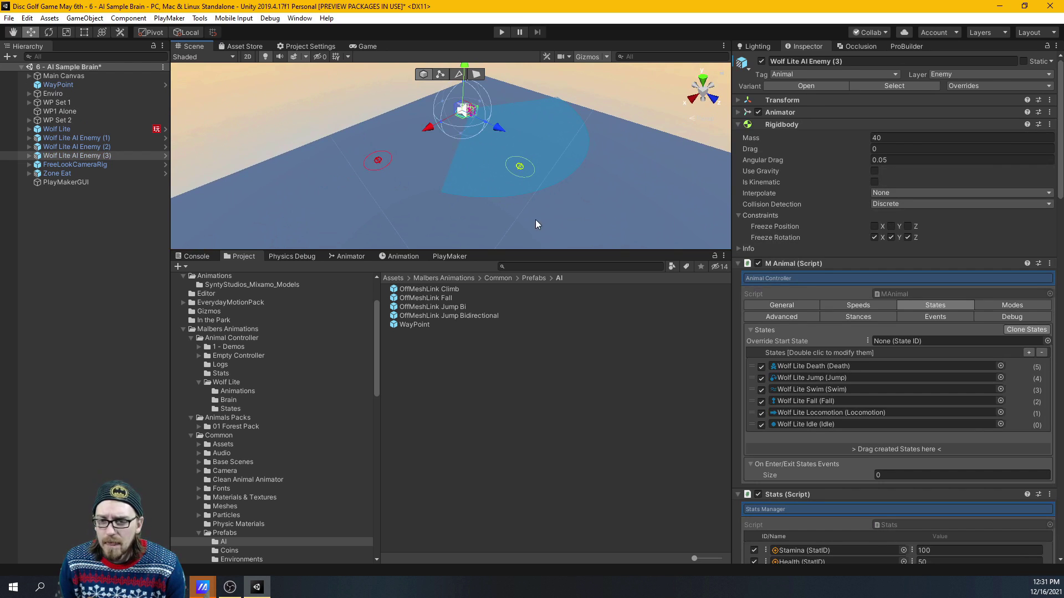
scroll(813, 294, down, 15)
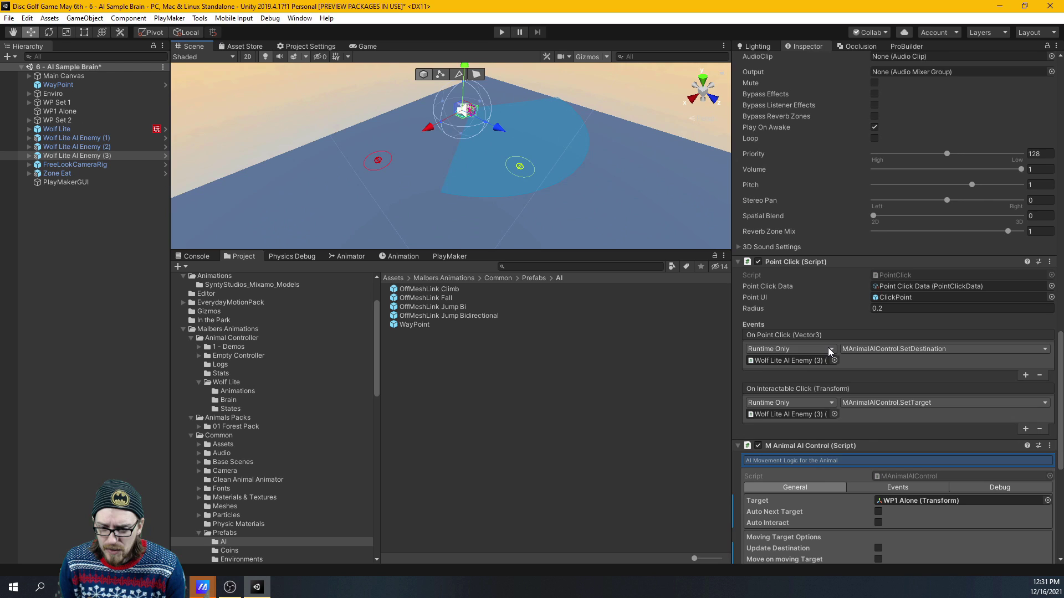
scroll(827, 348, down, 10)
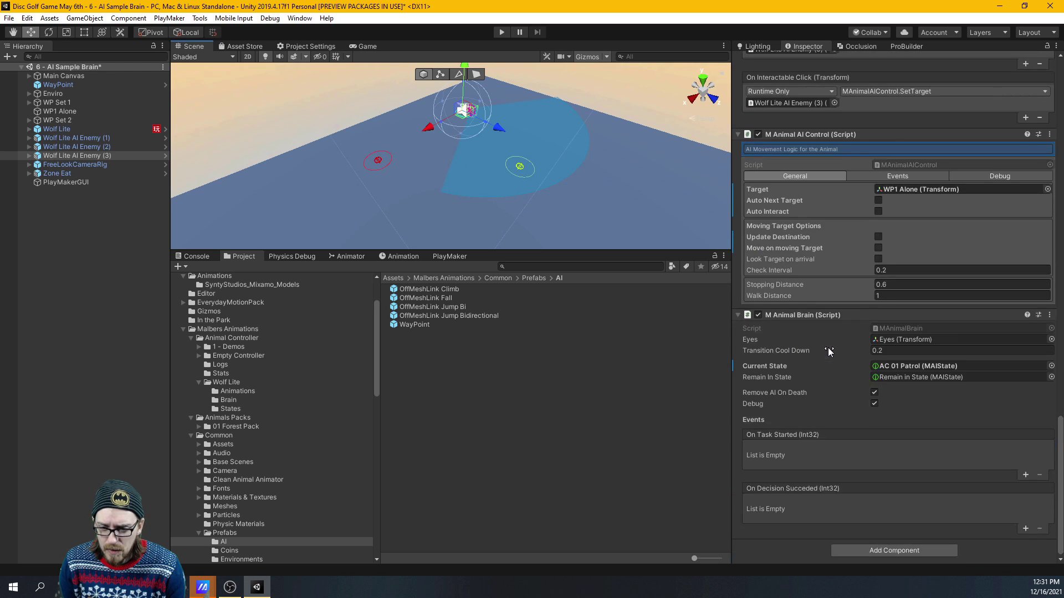
click(906, 189)
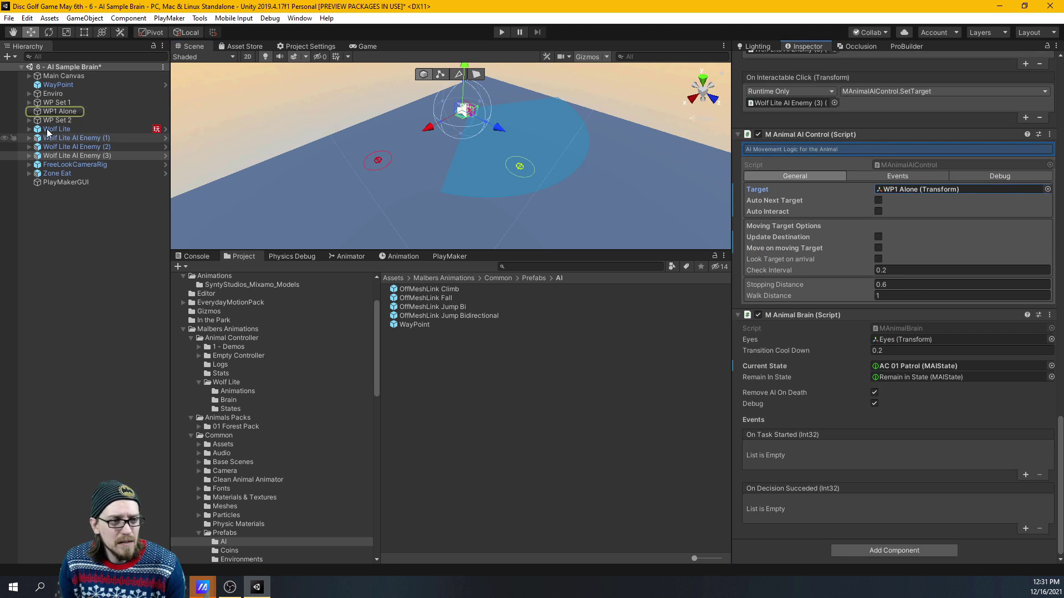
click(69, 111)
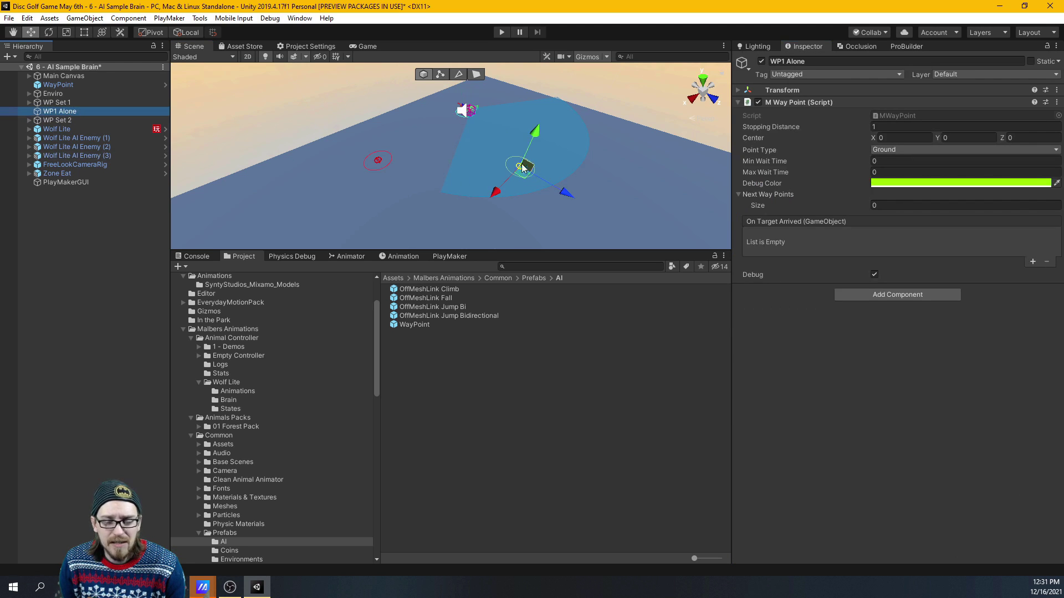
key(f)
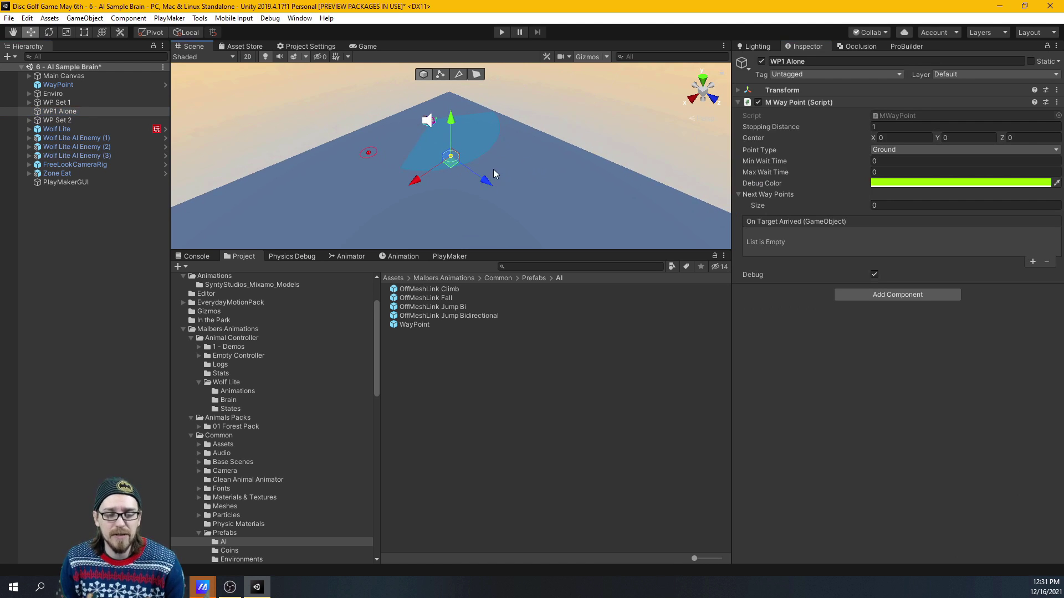
scroll(493, 168, up, 5)
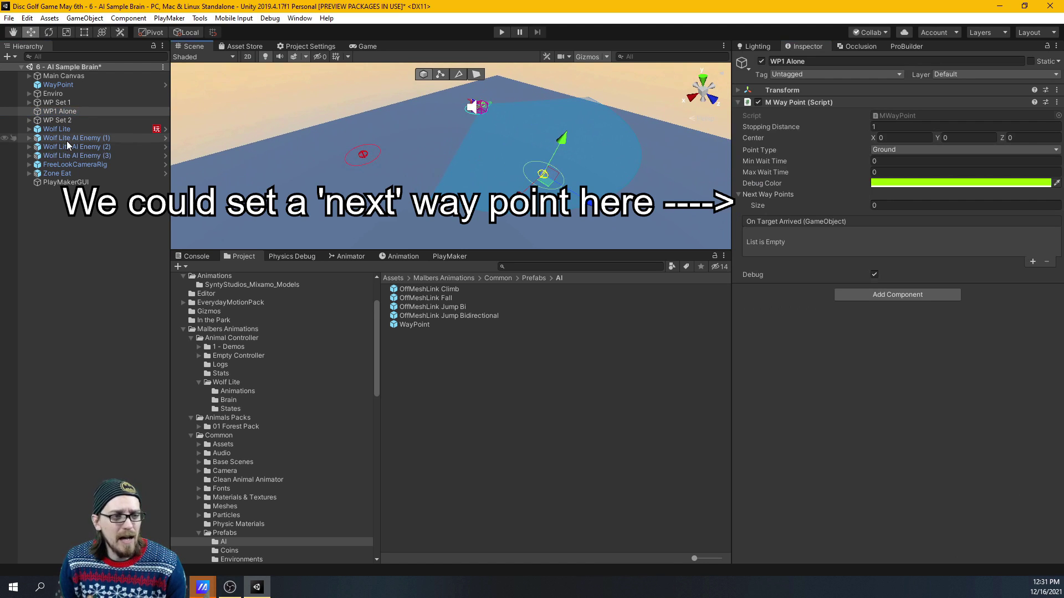
Drag the new WayPoint into the wolf's M Animal AI Control Target field, replacing WP1 Alone
click(480, 108)
scroll(871, 305, down, 10)
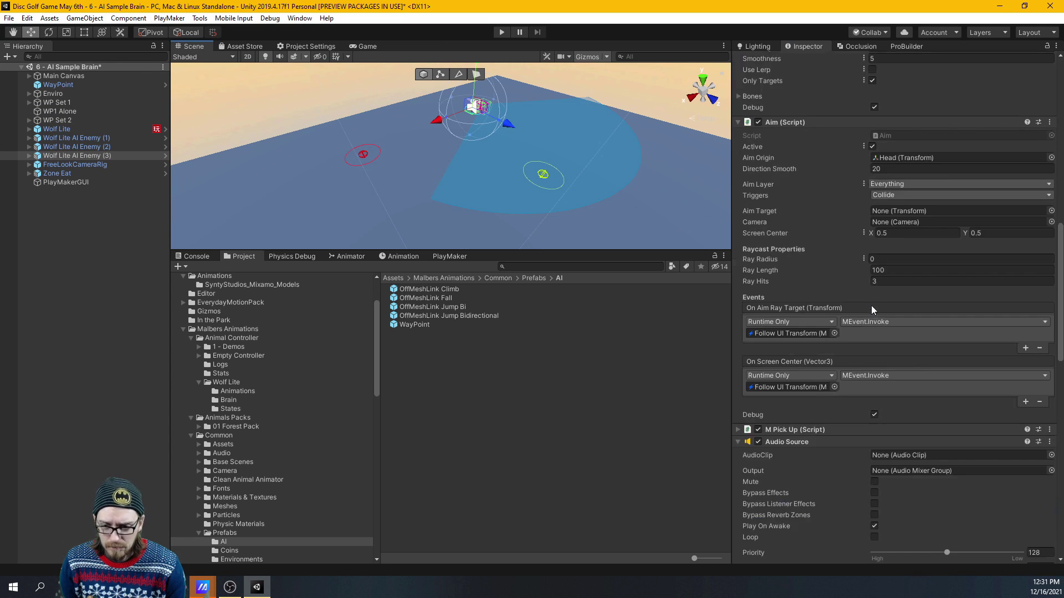
scroll(871, 305, down, 10)
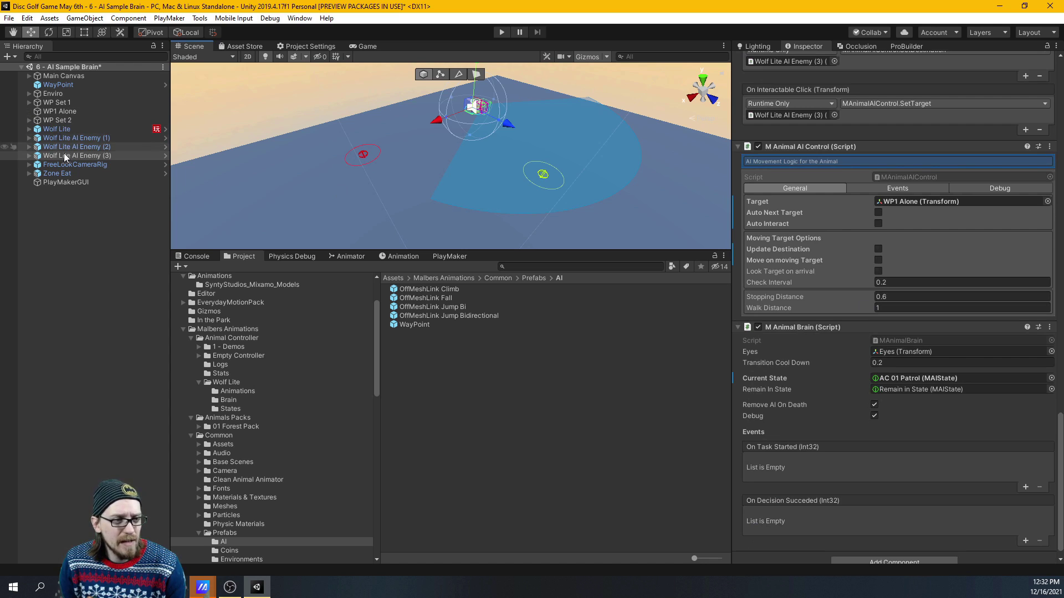
drag(64, 87, 921, 202)
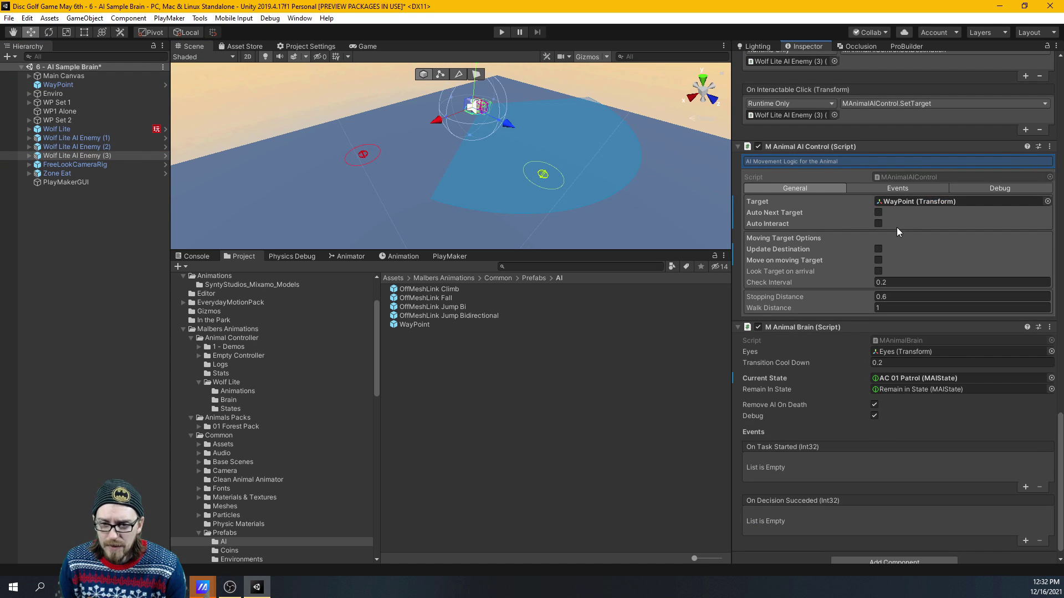
click(898, 189)
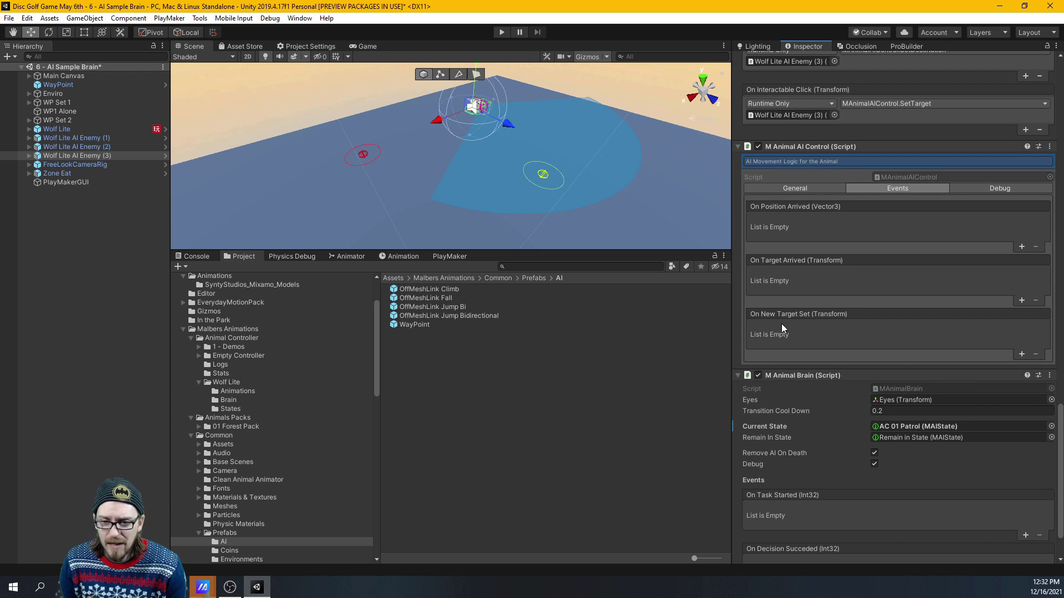
click(795, 189)
click(961, 365)
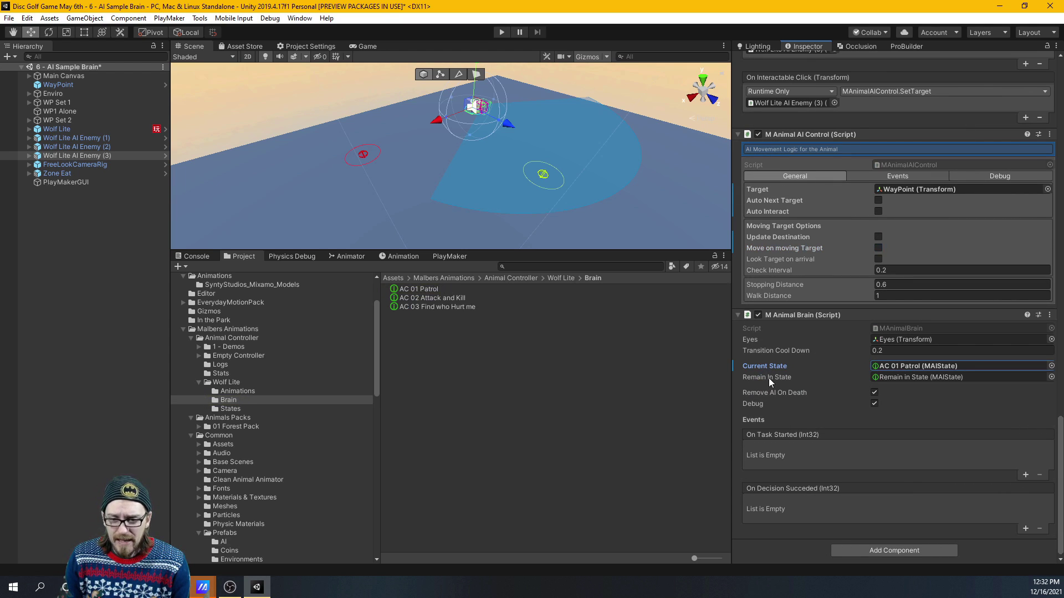
Ping AC 01 Patrol and review its transitions to Attack and Kill or Find who Hurt me
click(911, 366)
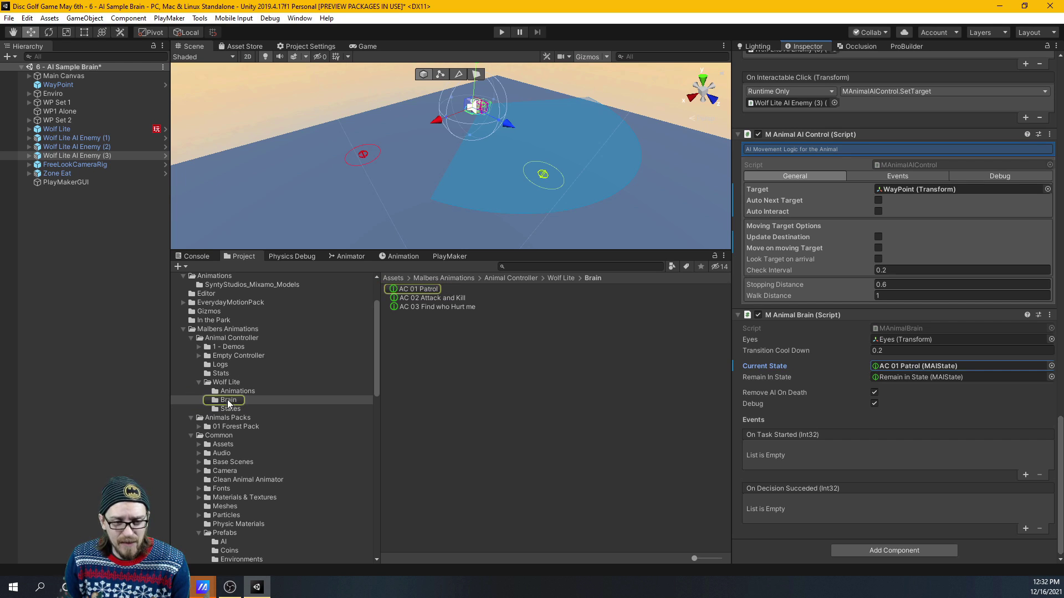
click(417, 289)
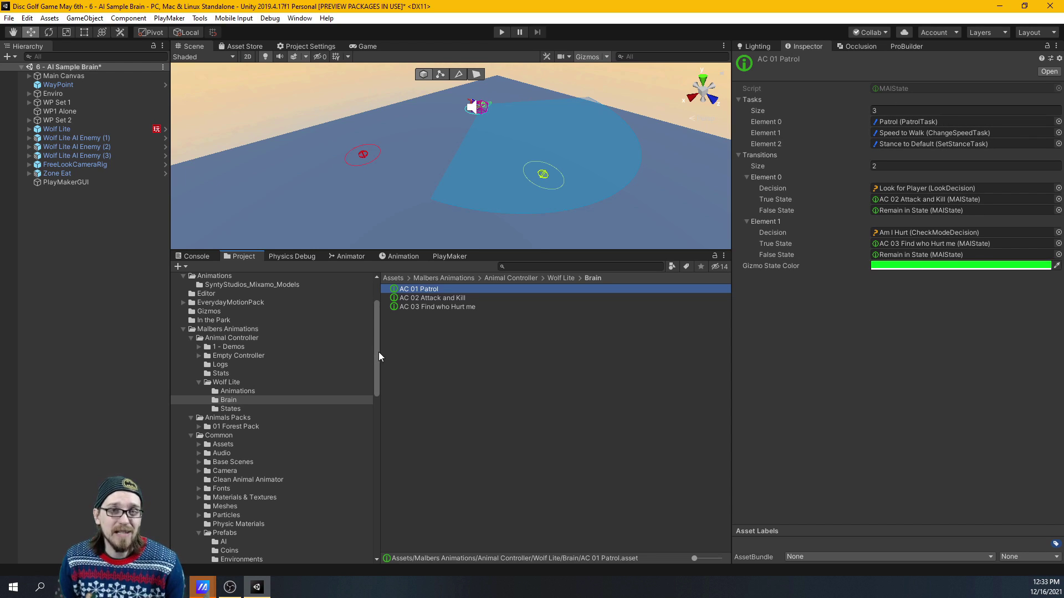
click(233, 338)
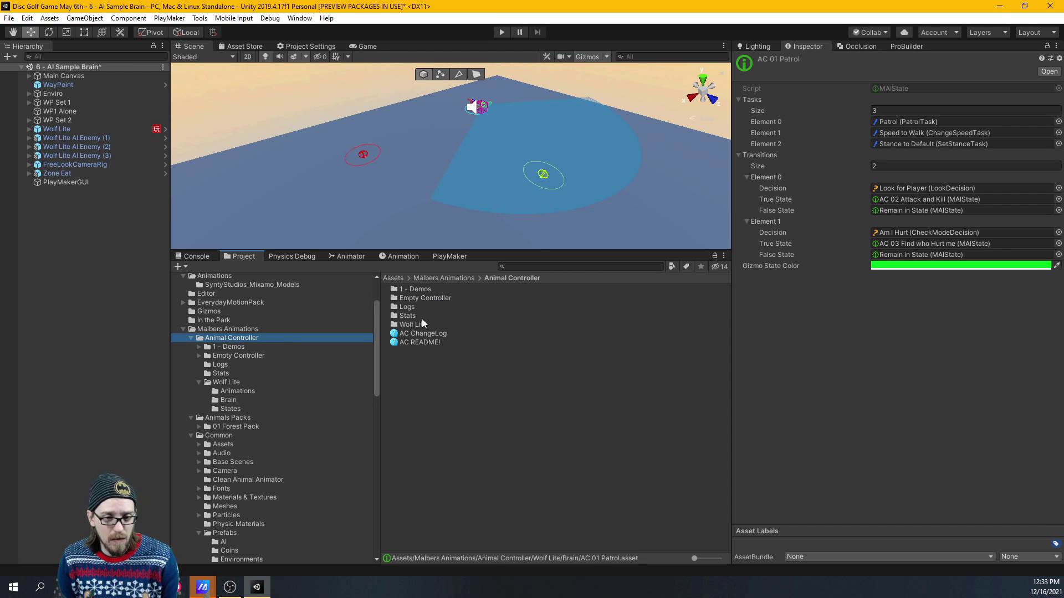
Place the Mobile B Up button from Common > Prefabs into the scene and preview it in Game view
click(228, 330)
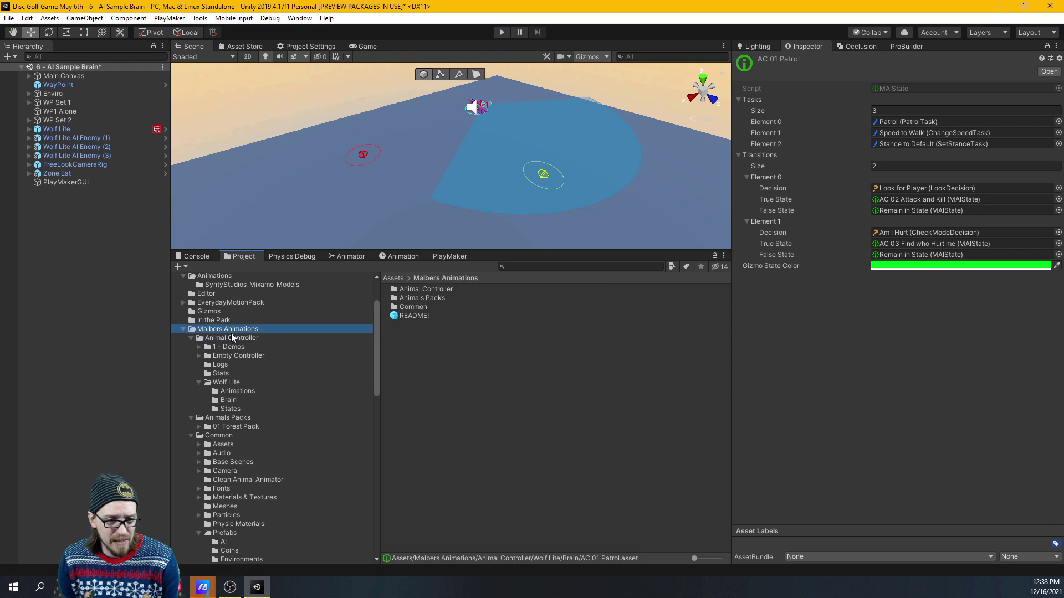
double_click(418, 306)
double_click(417, 379)
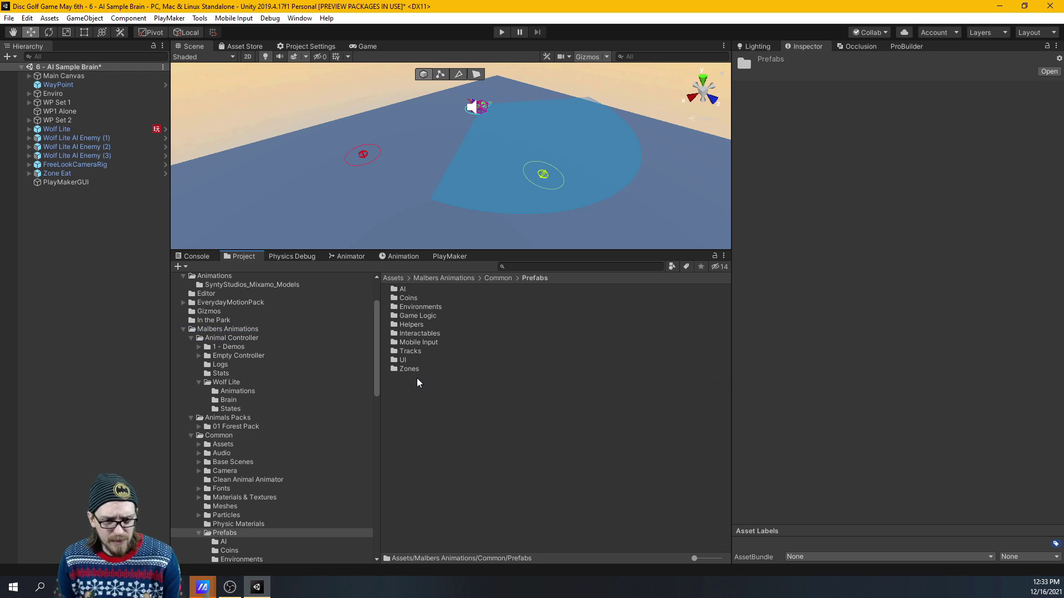
double_click(403, 289)
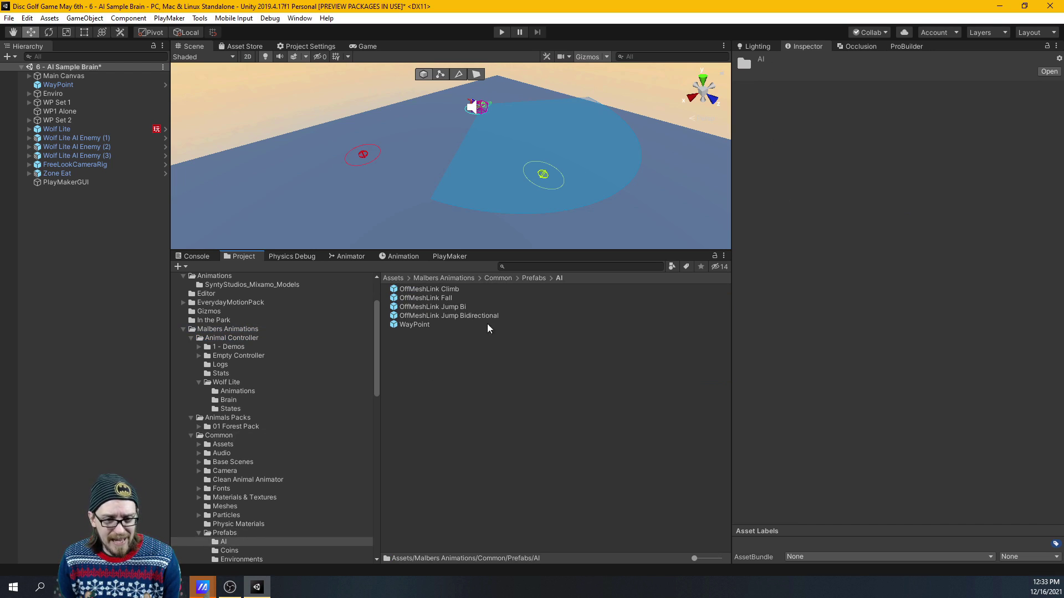
click(532, 278)
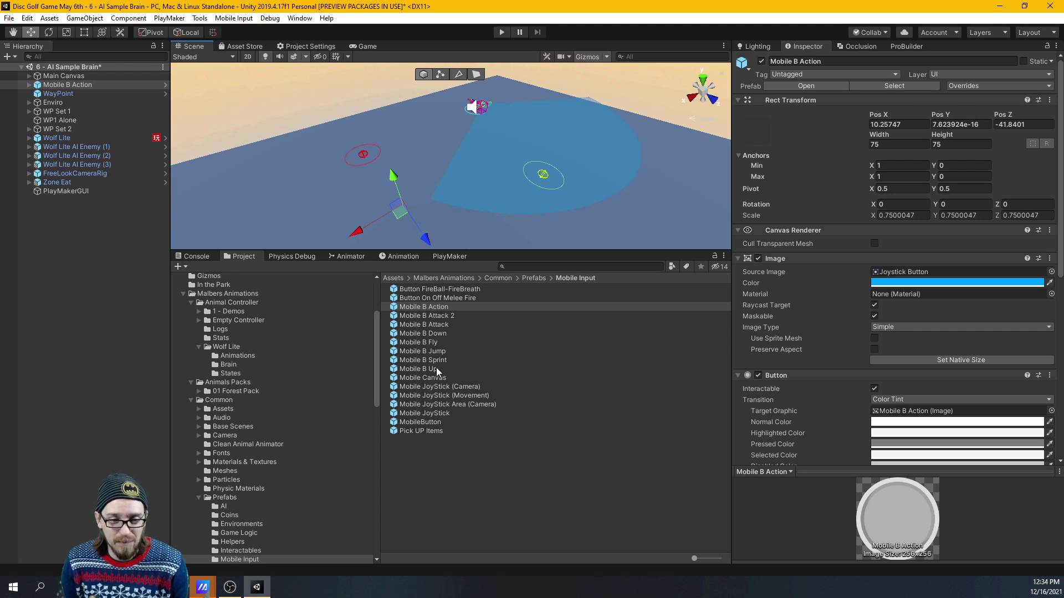
drag(437, 368, 493, 241)
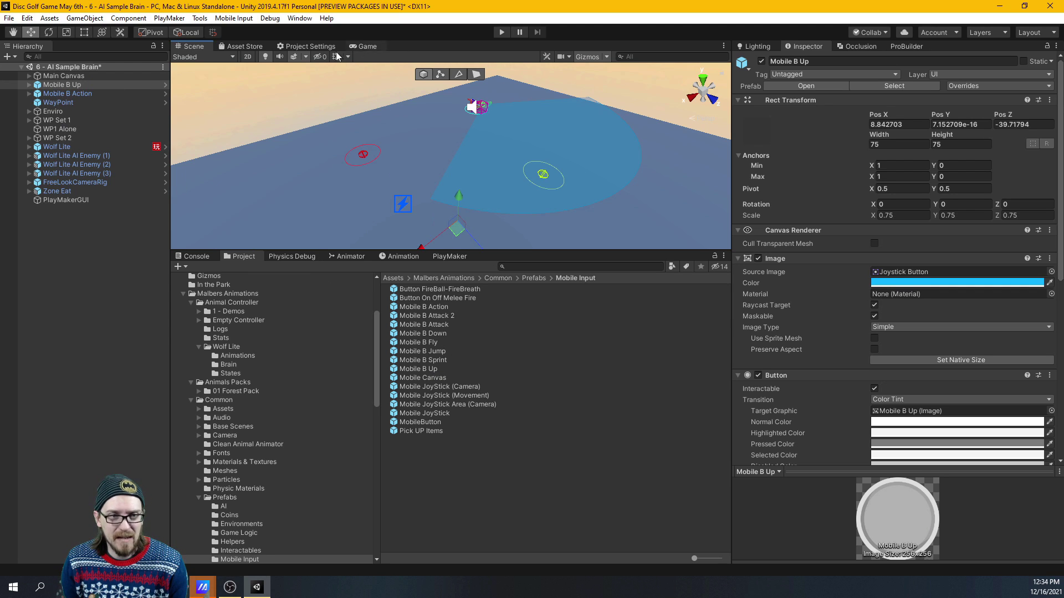
click(361, 47)
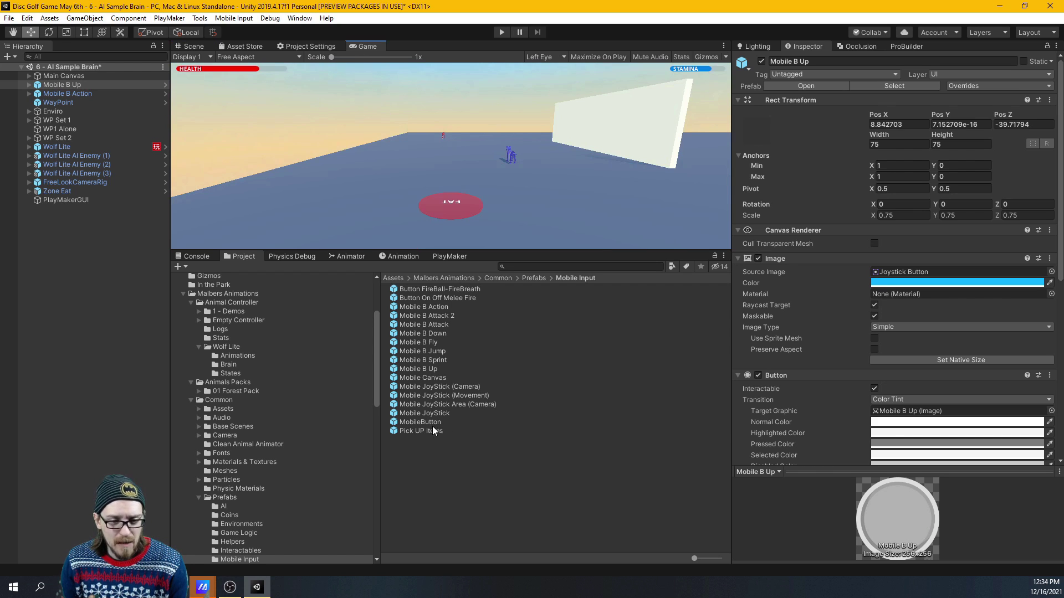
Inspect the Pick UP Items prefab and the Bear Track texture, then return to Prefabs
click(422, 431)
click(424, 413)
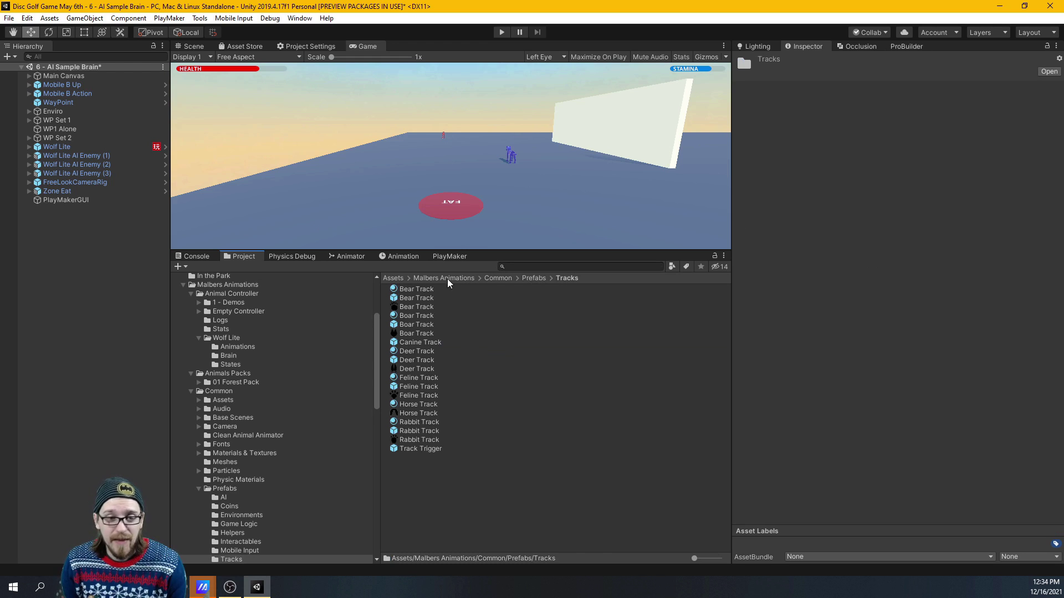
click(408, 306)
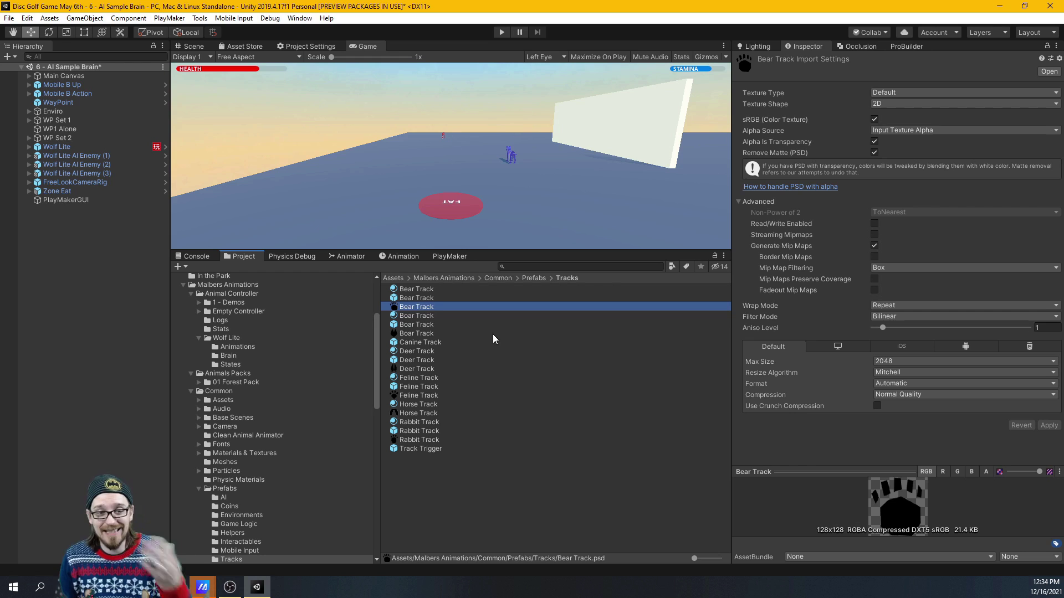
click(531, 280)
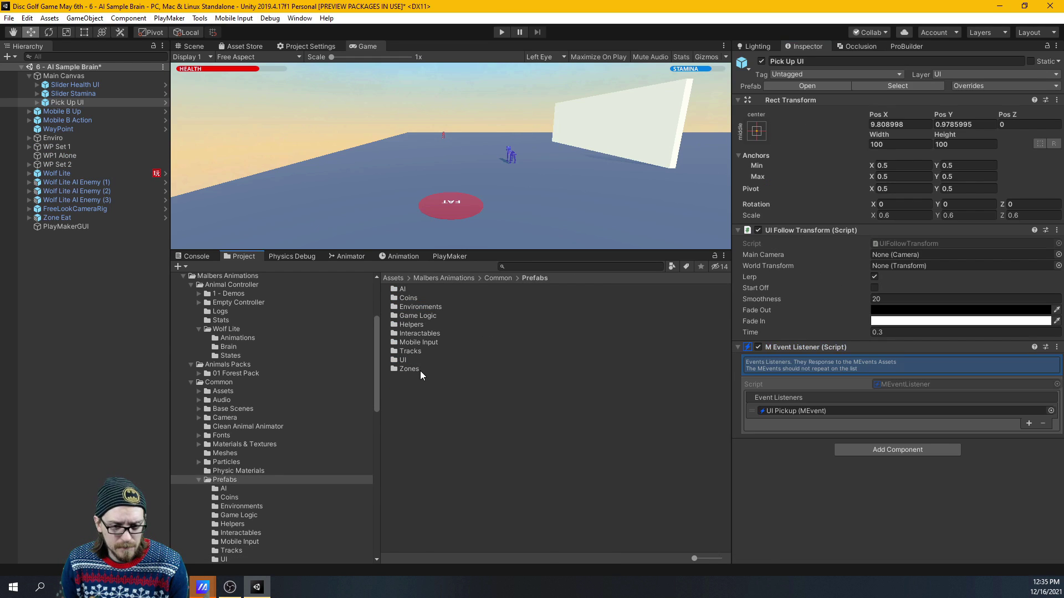
Browse to Prefabs > Zones > Zone Actions to list Zone Crawl through Zone Yes
double_click(420, 370)
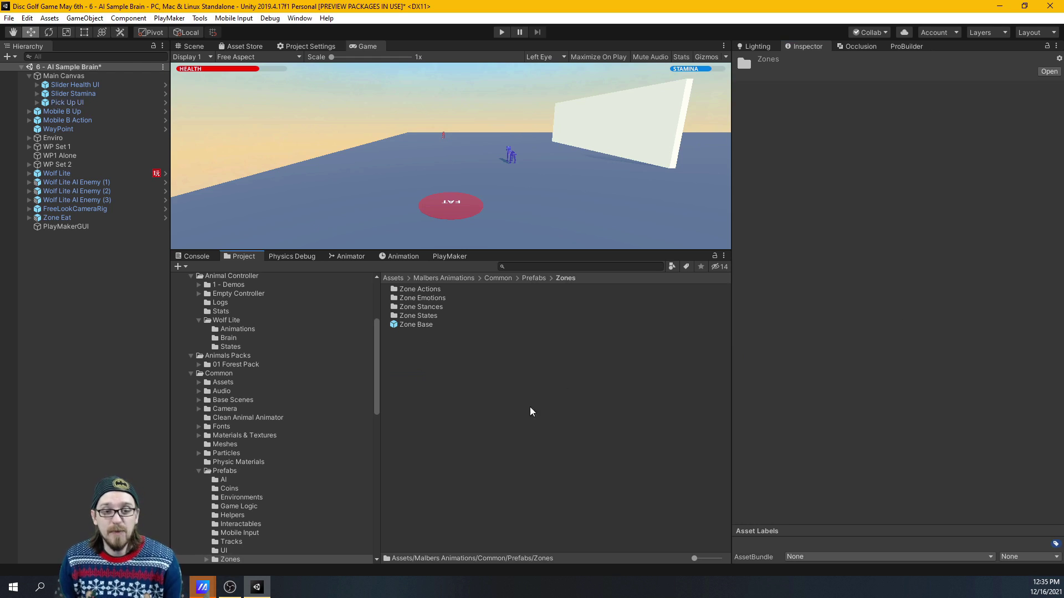
click(532, 279)
double_click(409, 370)
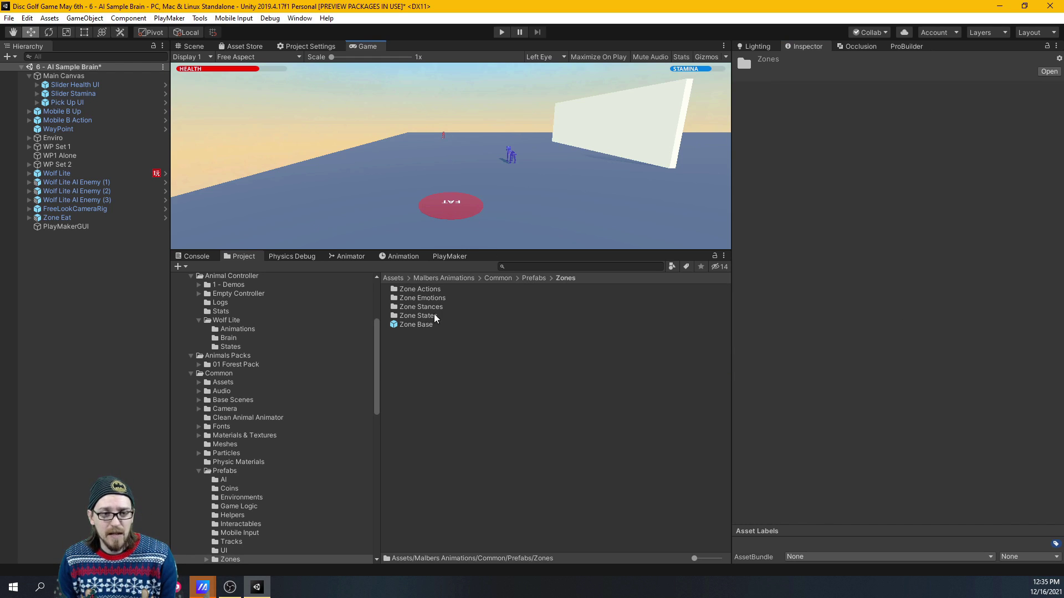
double_click(431, 291)
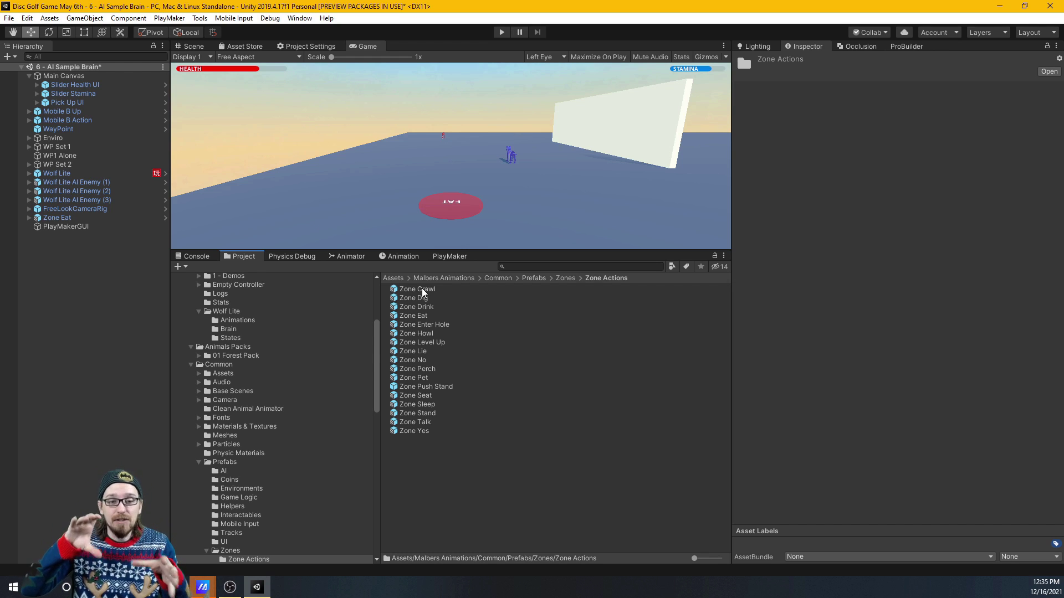
Review Zone Crawl, then Zone Eat's Zone settings: the Eat action with a head-only trigger
click(422, 290)
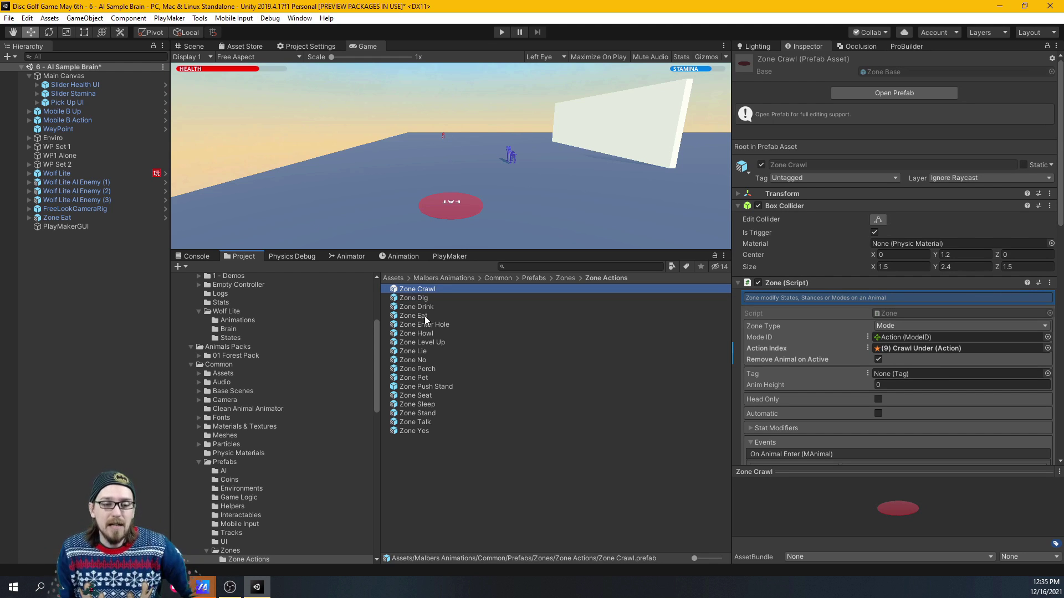
click(409, 316)
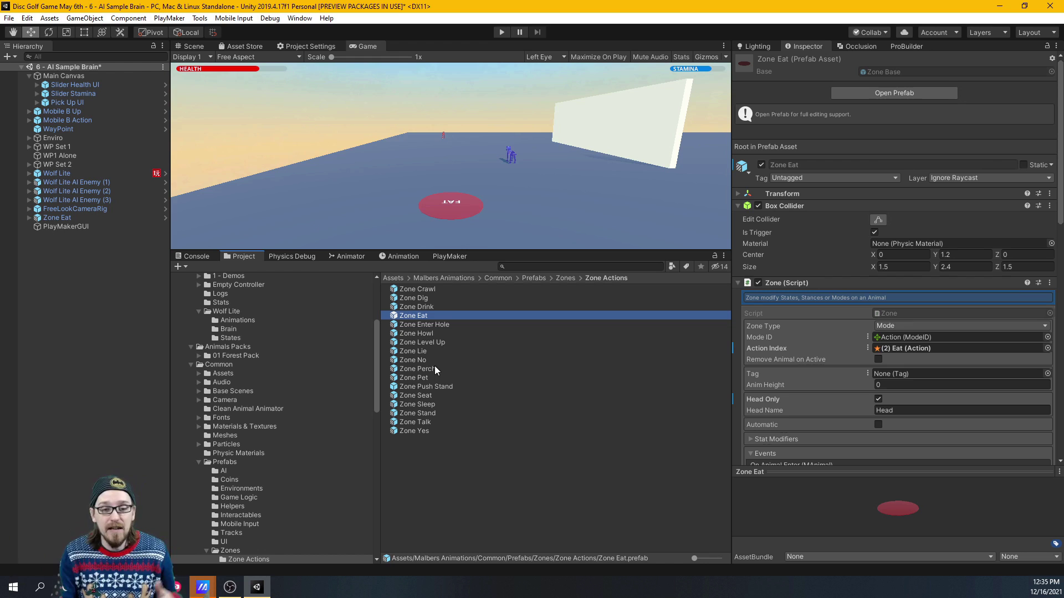
scroll(918, 216, down, 15)
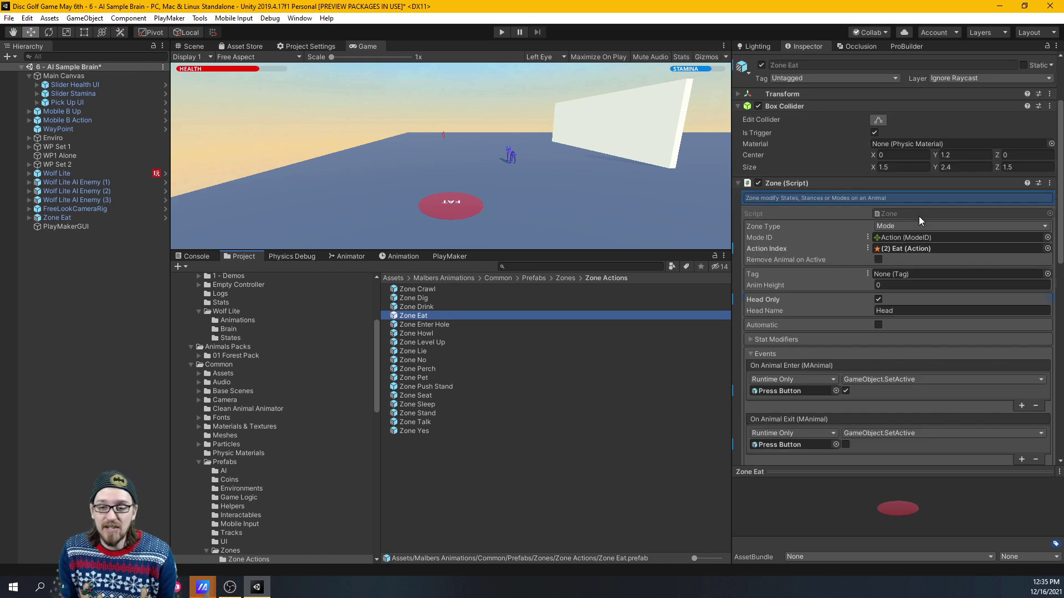
scroll(867, 324, up, 15)
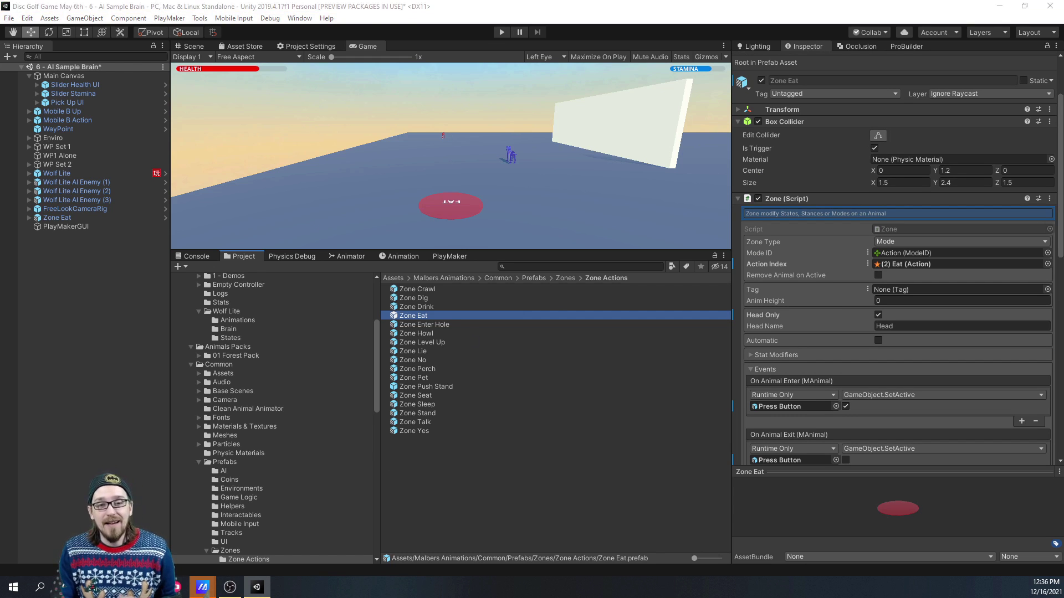
mouse_move(121, 587)
click(183, 535)
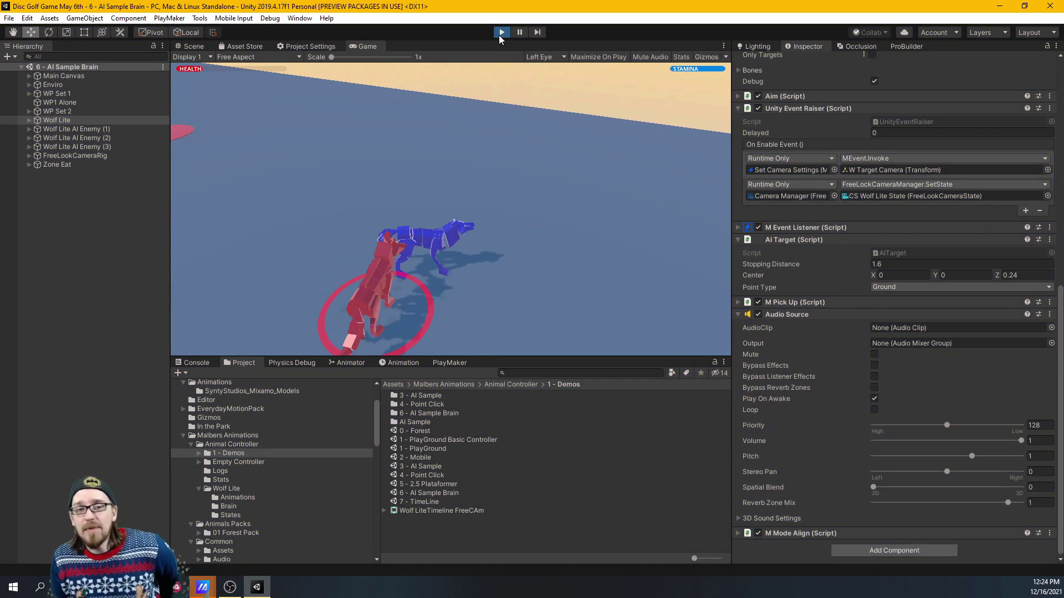
Exit Play mode and scroll through Wolf Lite's Inspector components
click(499, 35)
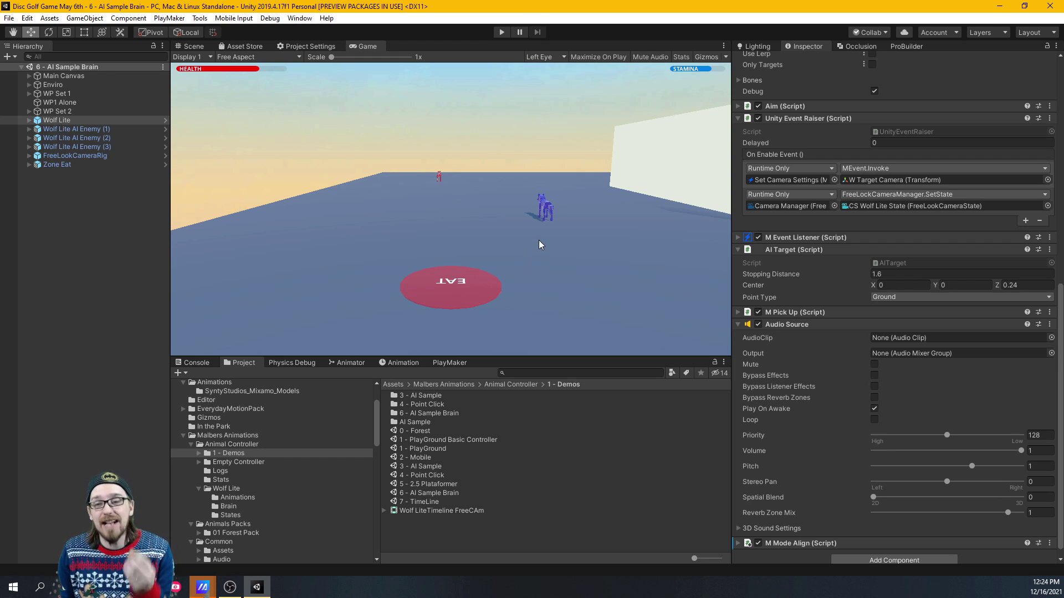
scroll(828, 268, up, 10)
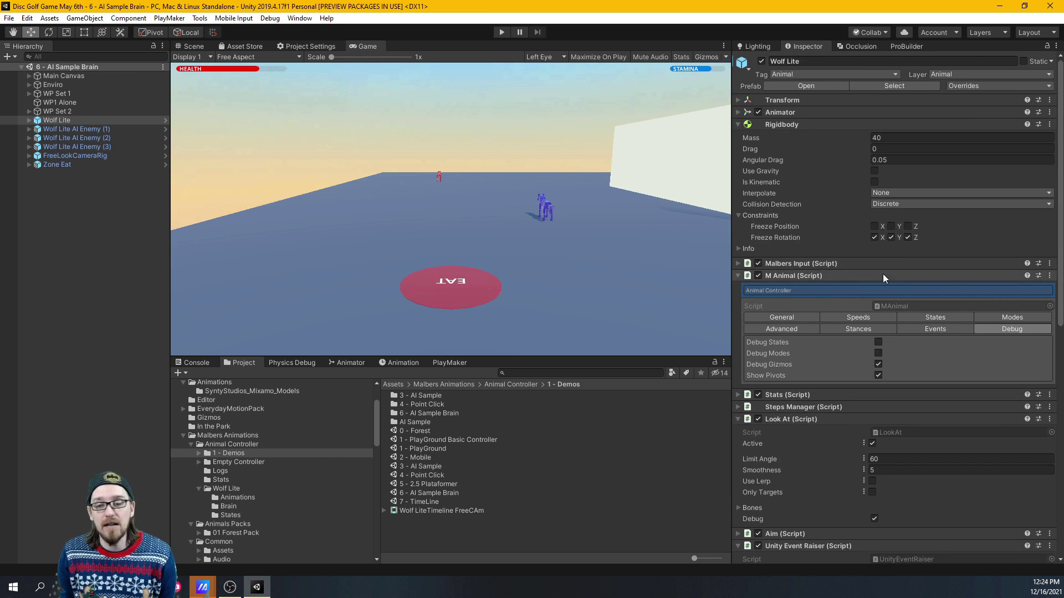
scroll(802, 417, down, 10)
scroll(899, 439, down, 5)
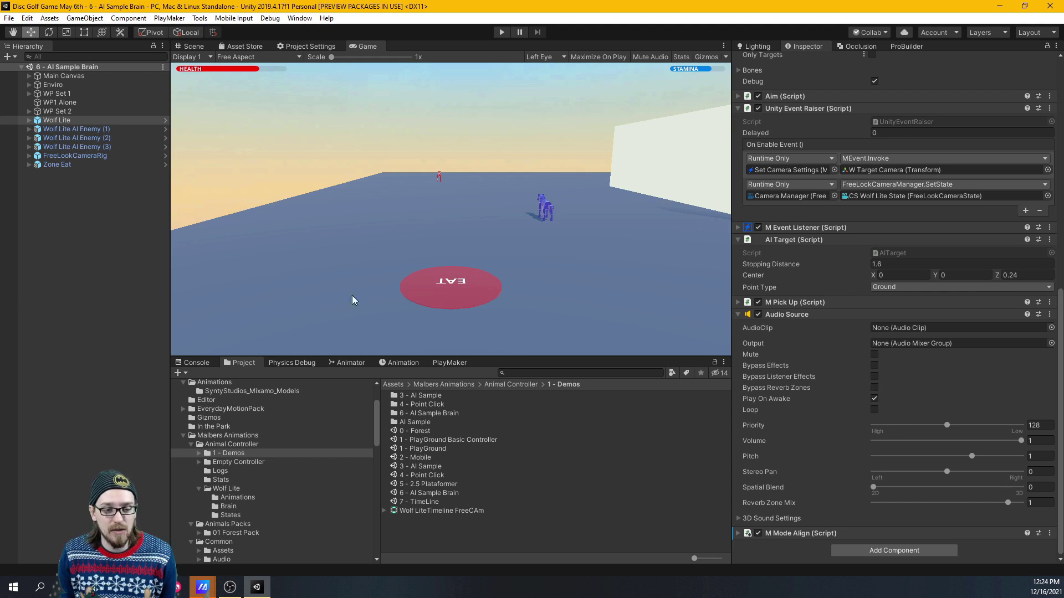
Add an FSM to Wolf Lite and drop its AI Target into State 1 as a Get Property action
click(450, 362)
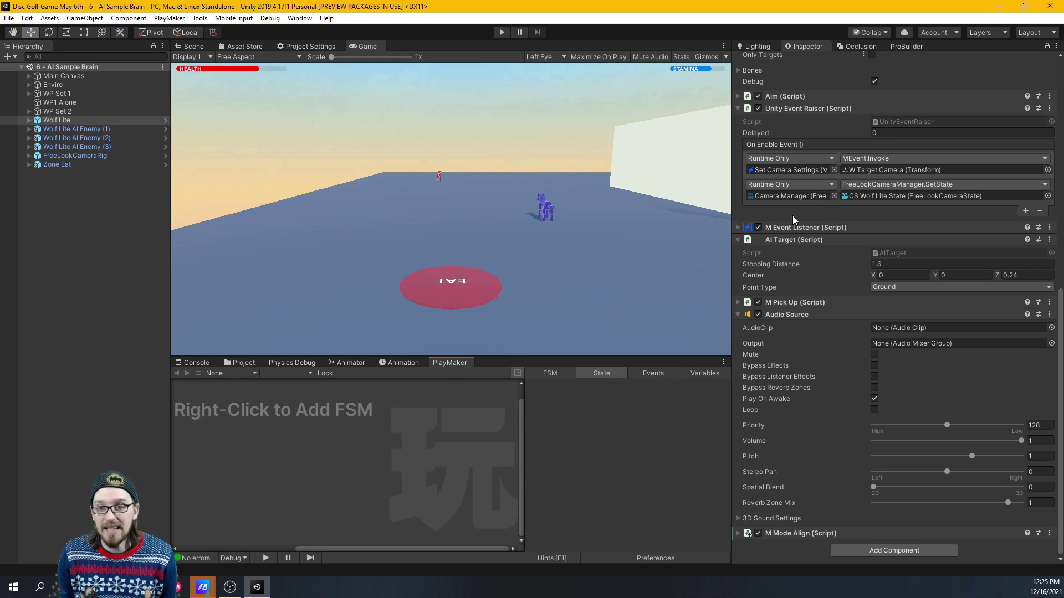
right_click(287, 414)
click(335, 420)
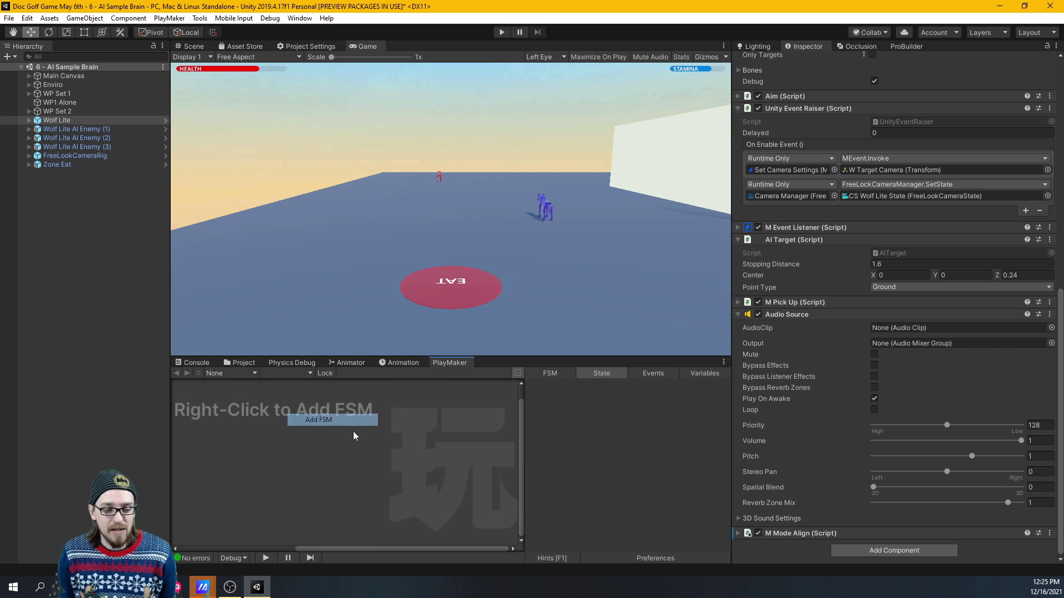
drag(630, 356, 630, 262)
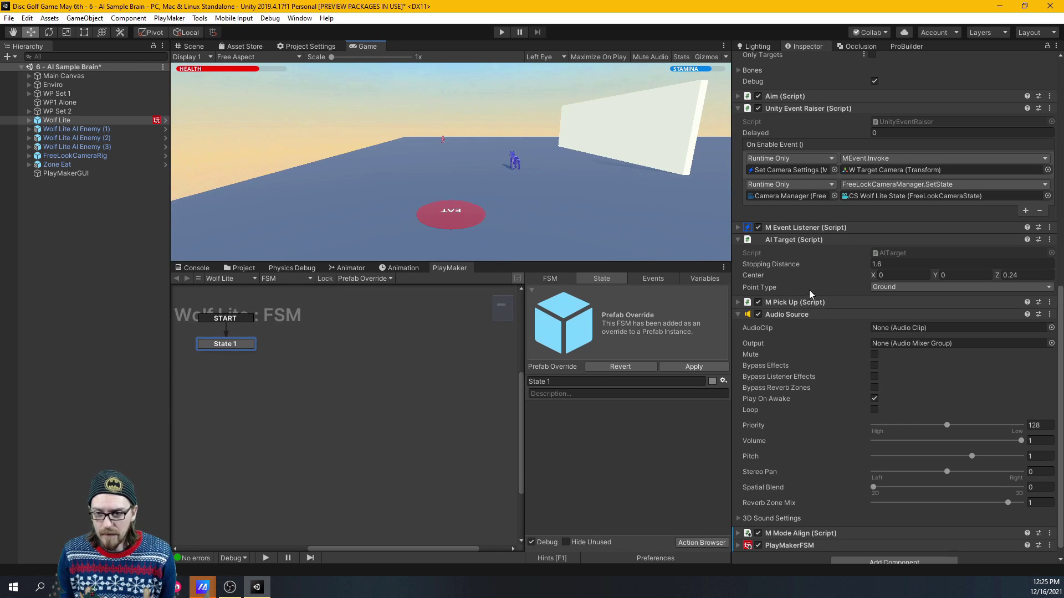
drag(803, 240, 568, 434)
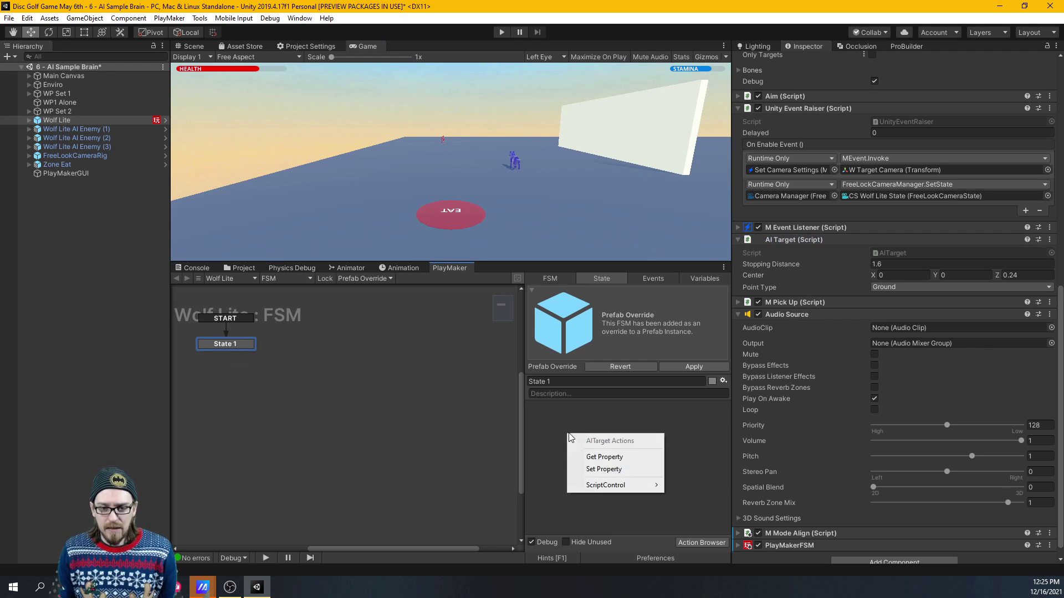
click(618, 458)
click(664, 439)
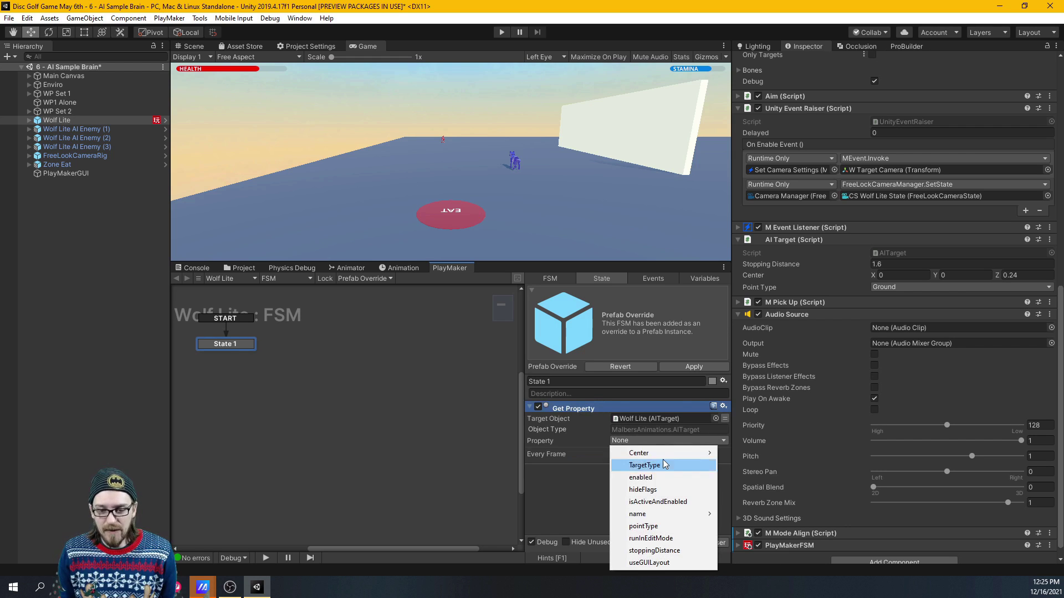
click(579, 490)
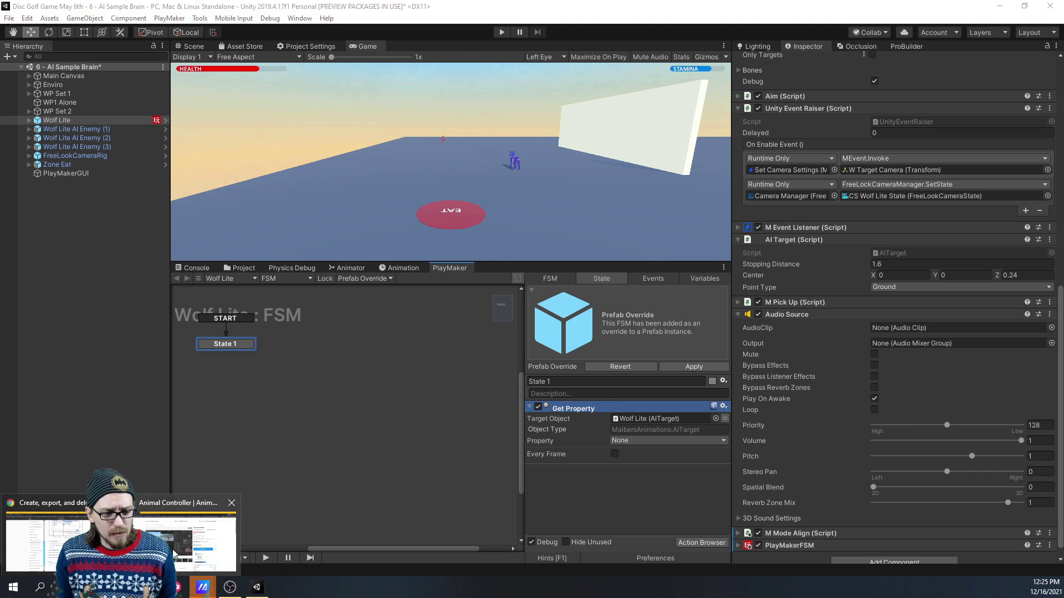
Watch the Animal Controller tutorial video full screen, then go to the Horse Animset Pro page ($30)
click(188, 443)
scroll(99, 415, down, 1)
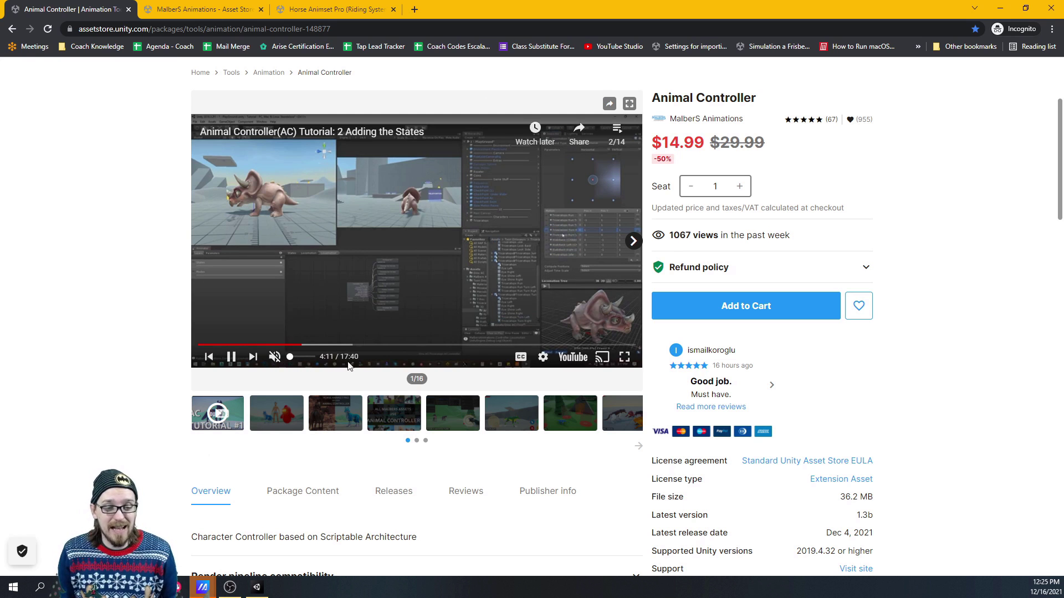
click(630, 359)
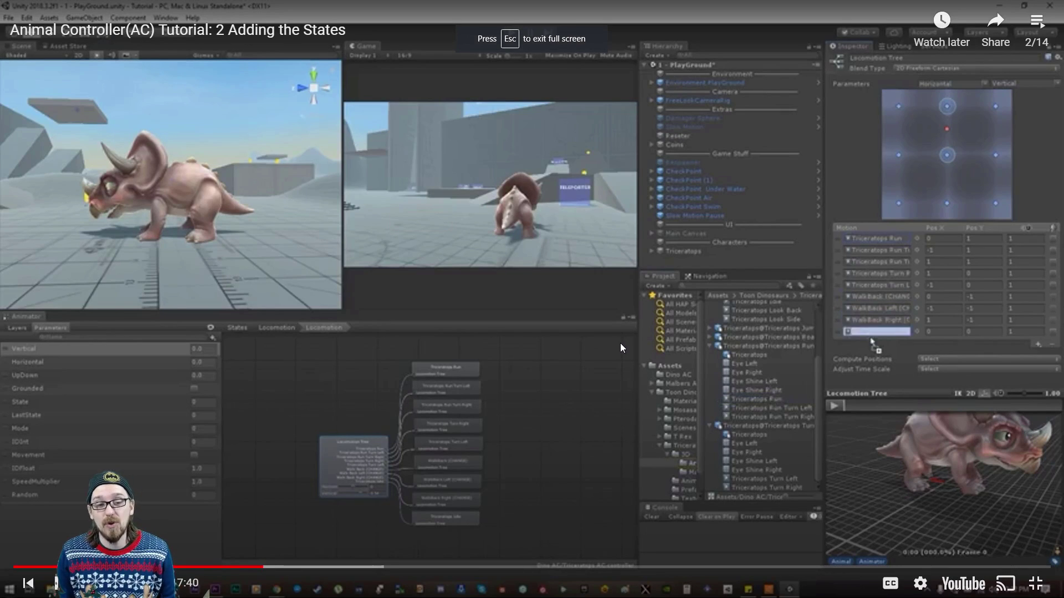
key(Escape)
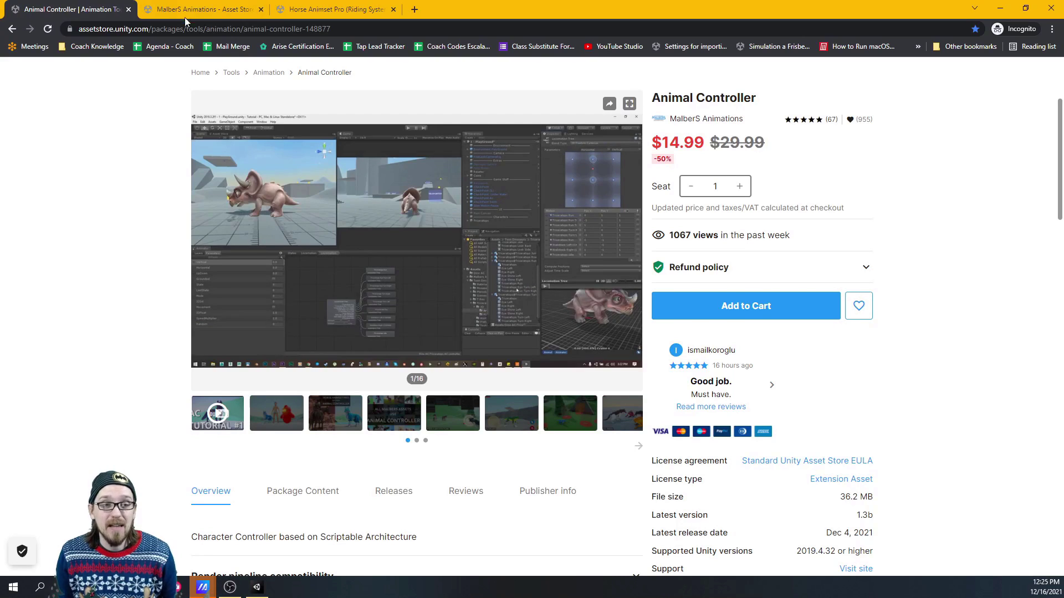
click(331, 10)
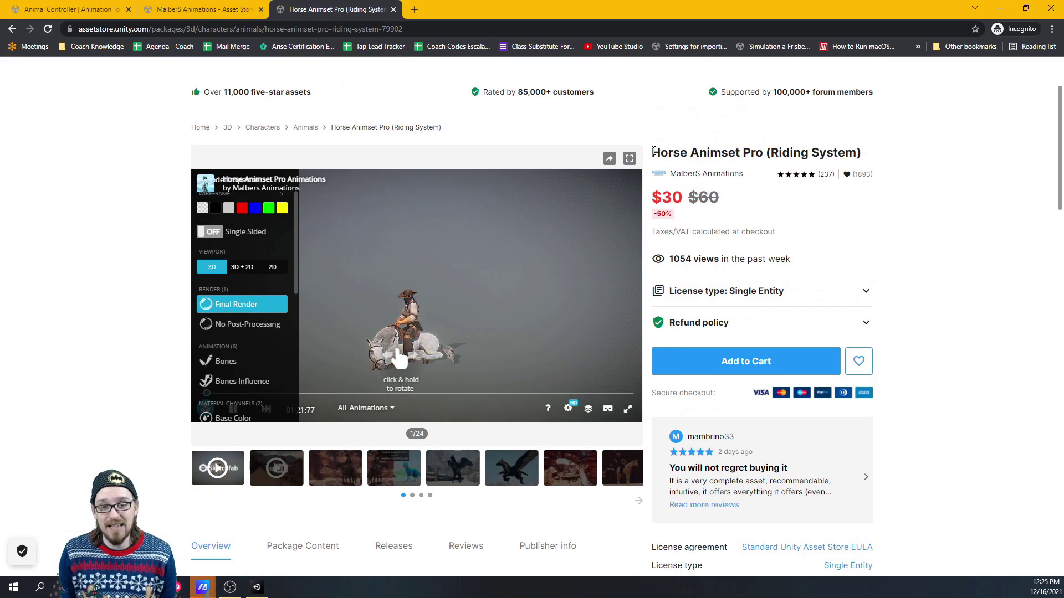
drag(652, 152, 770, 154)
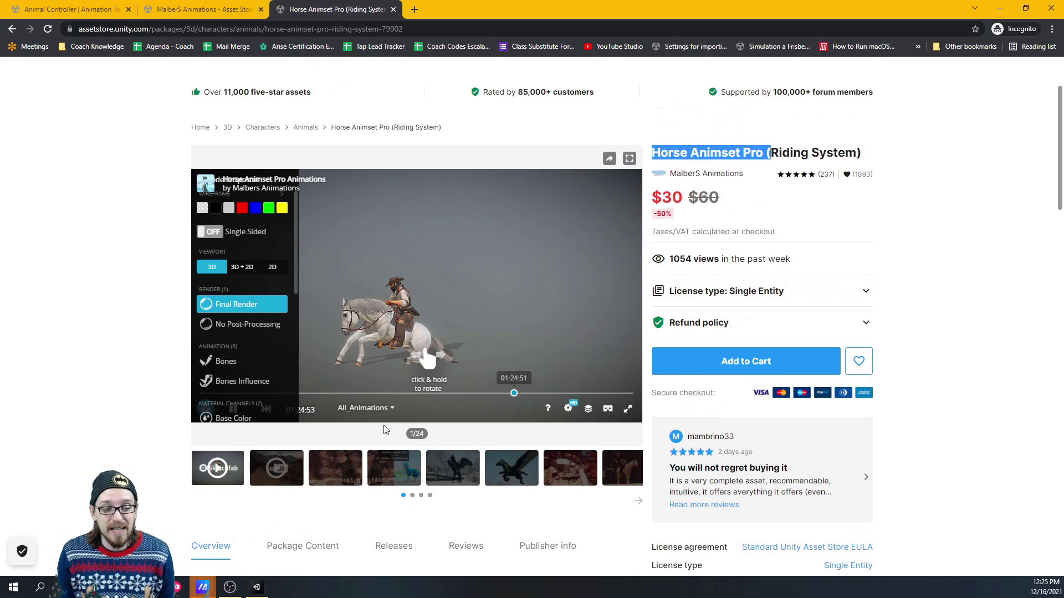
Browse both results pages of the MalberS Animations catalogue, then scroll back to the top
click(188, 9)
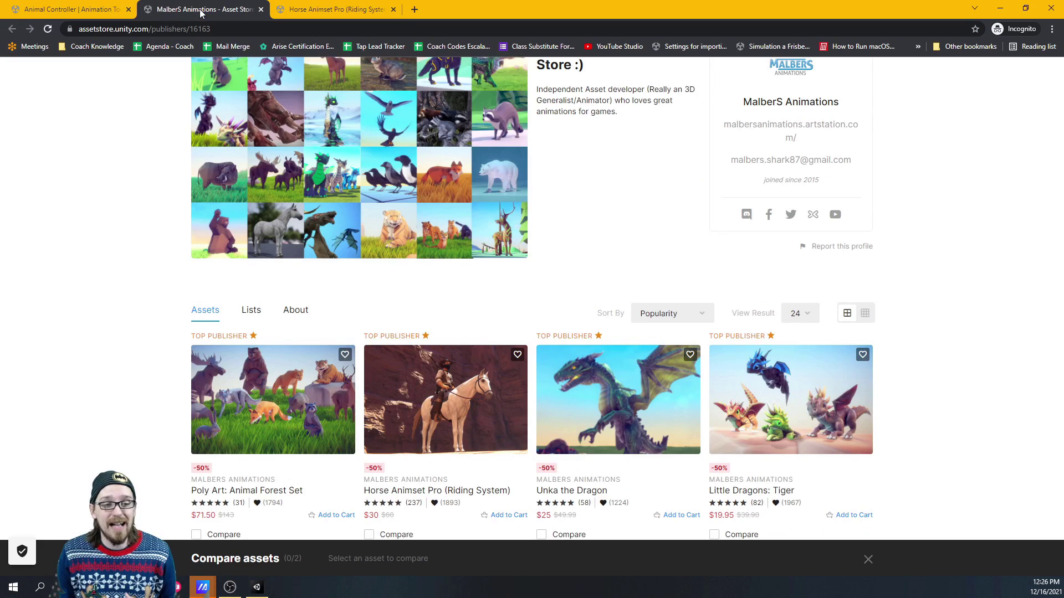
scroll(630, 367, down, 8)
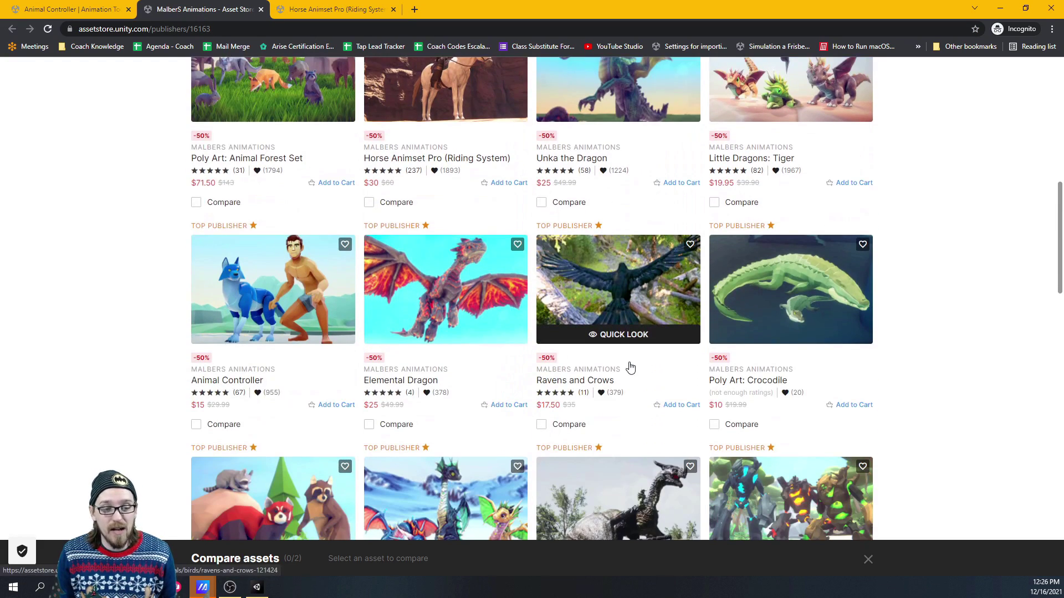
scroll(709, 343, down, 1)
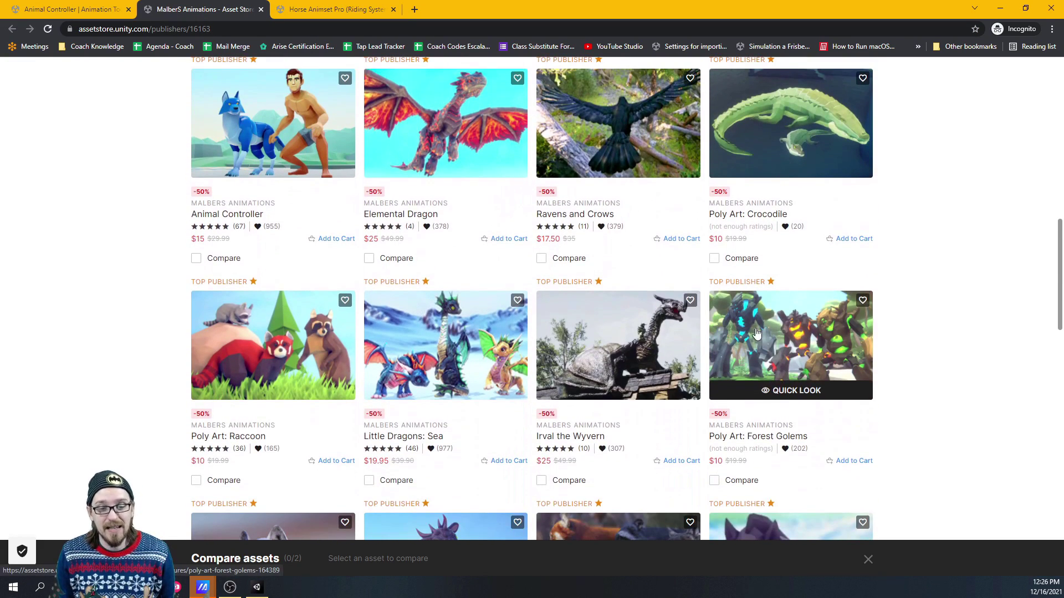
scroll(757, 313, down, 10)
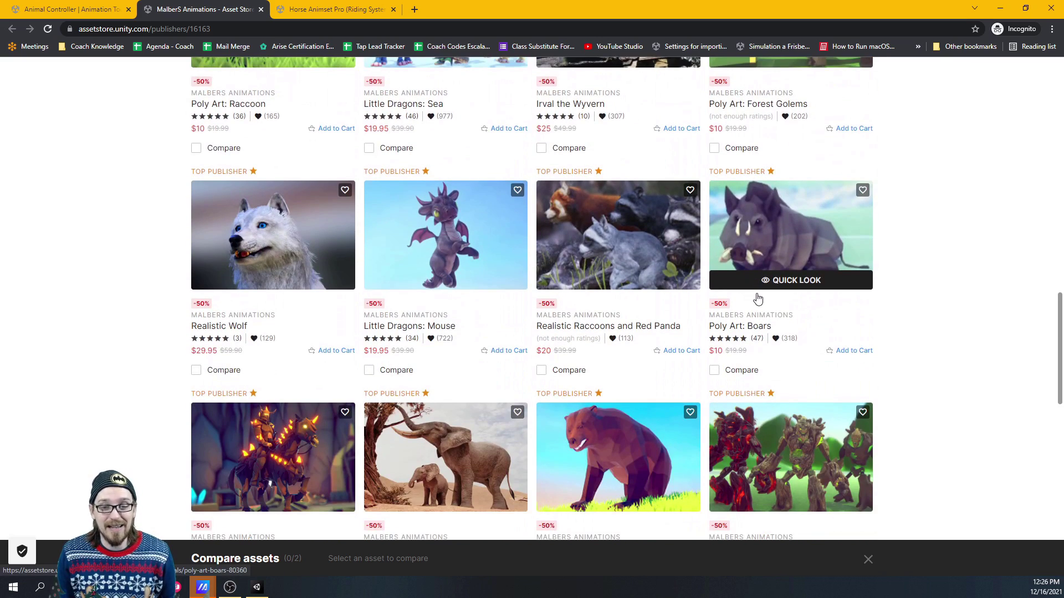
scroll(443, 344, down, 4)
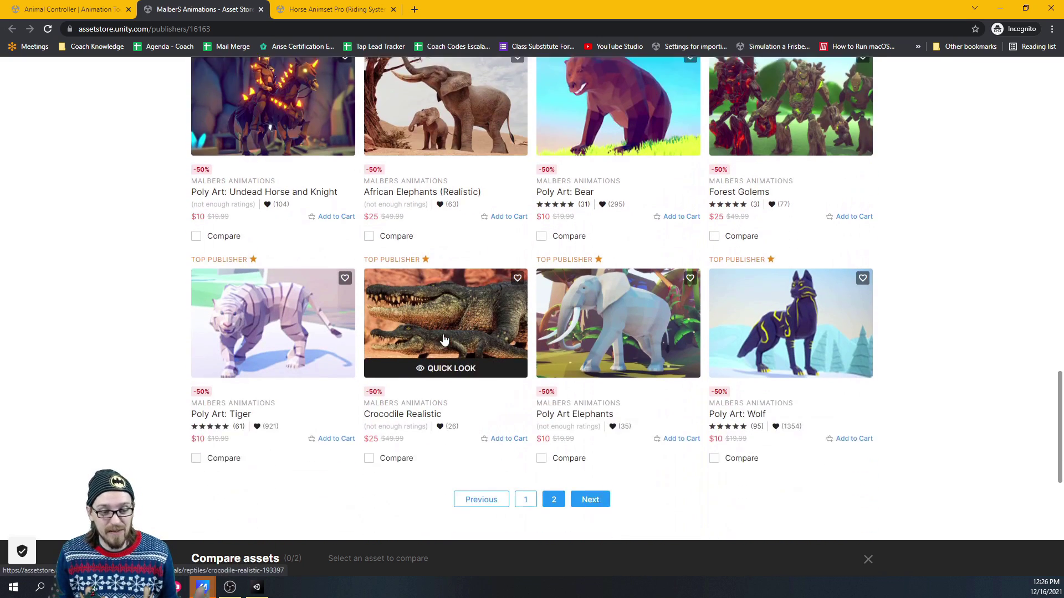
click(590, 417)
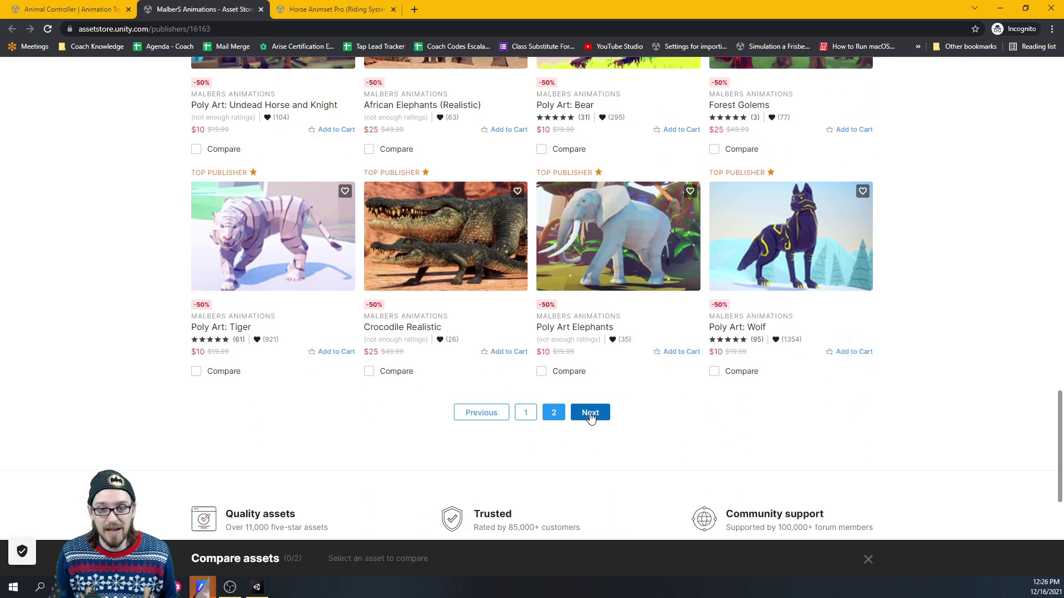
scroll(746, 358, down, 4)
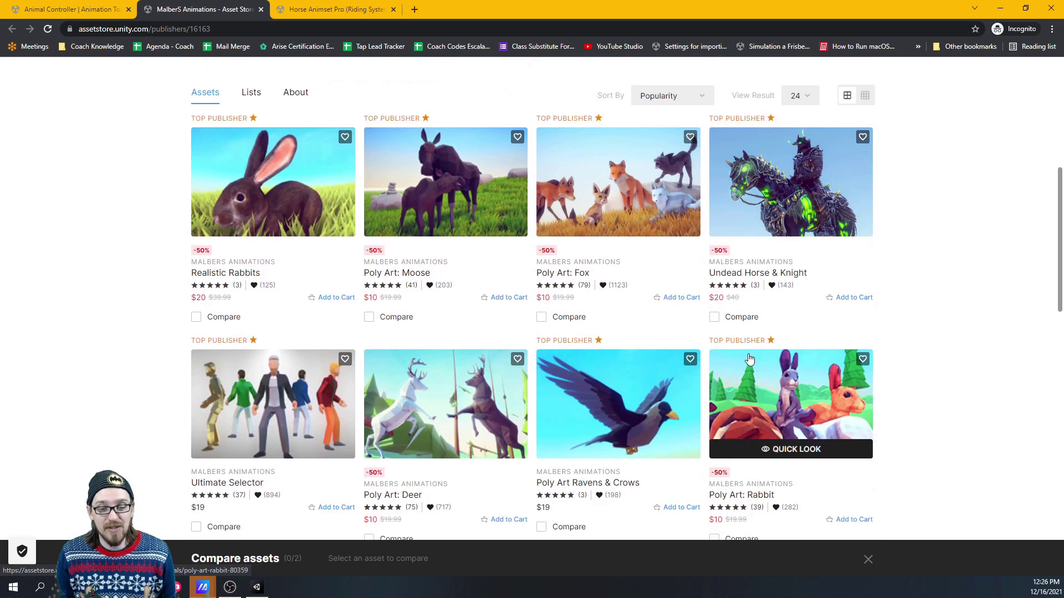
scroll(749, 359, down, 6)
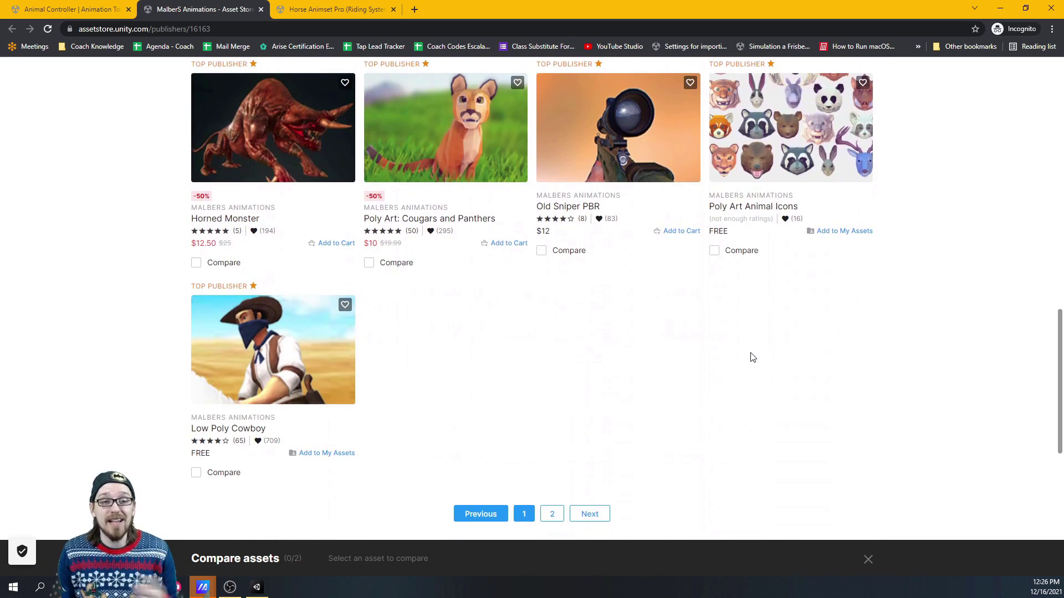
scroll(701, 412, up, 15)
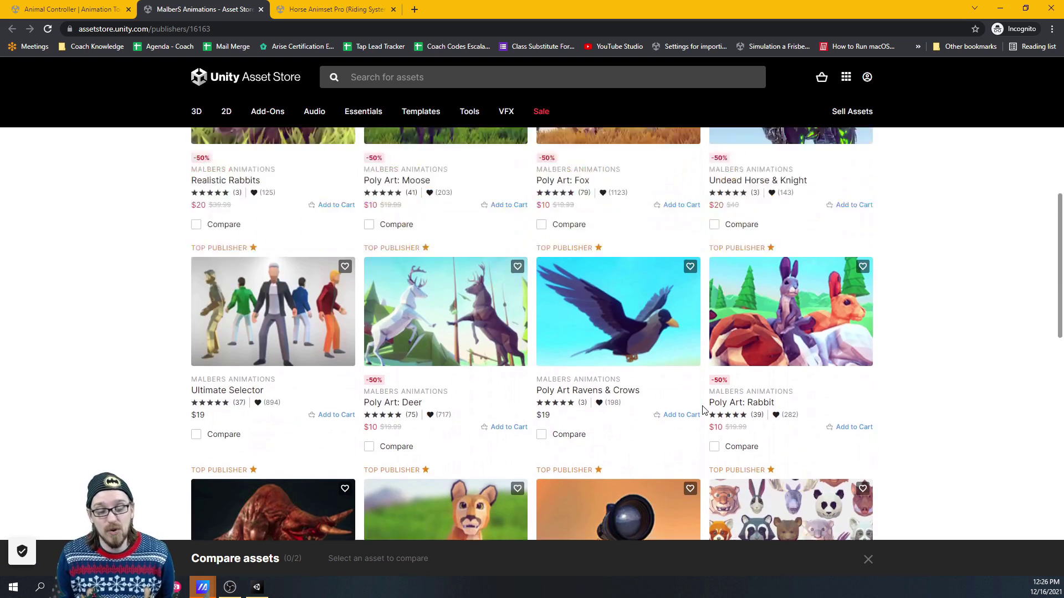